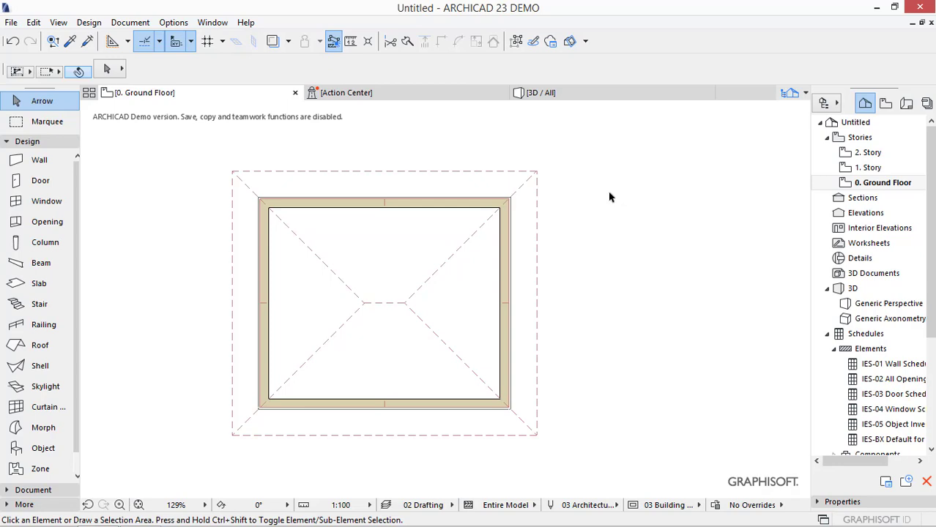
left_click(445, 205)
left_click(511, 181, "shift")
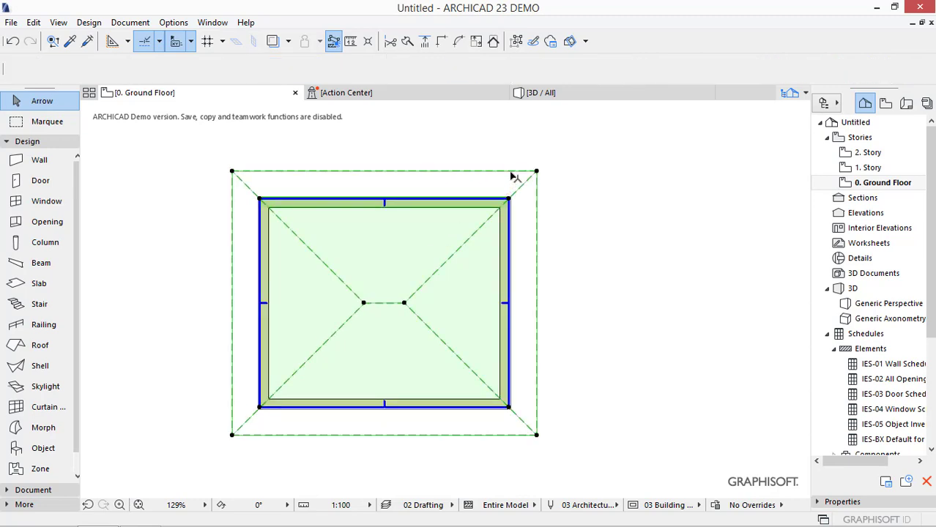
key("Escape")
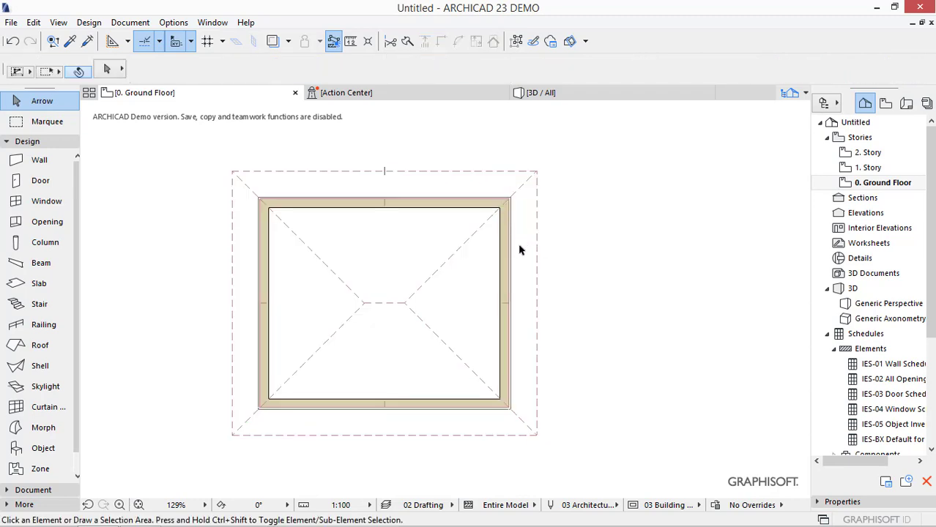
- Move the right-hand wall outward to the right, away from the roof outline
left_click(505, 251)
left_click(509, 199)
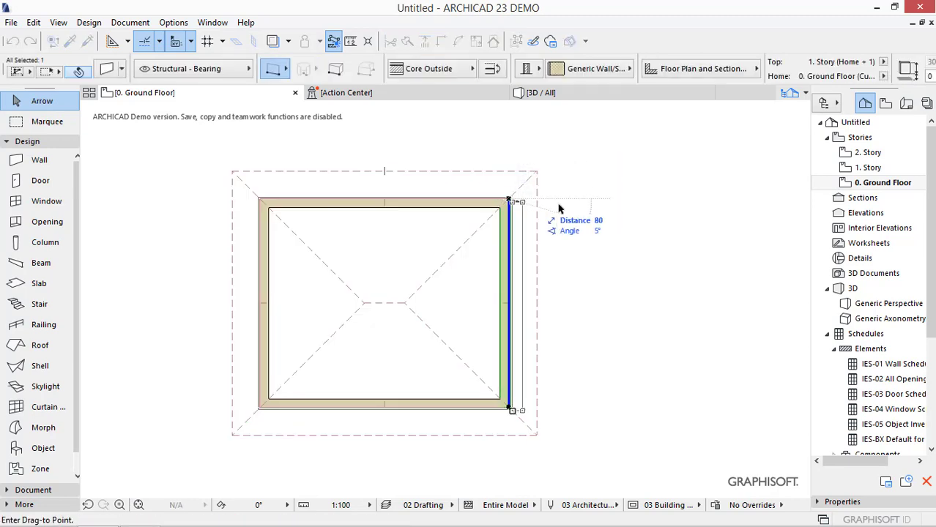
left_click(599, 201)
key("Escape")
- Stretch the right ends of the upper and lower walls to meet the corners of the moved right-hand wall
left_click(471, 205)
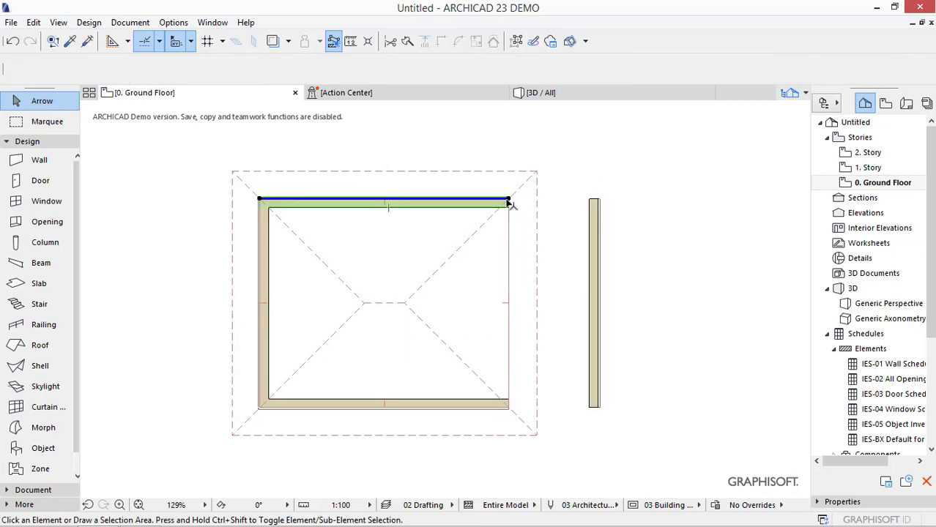
left_click(509, 199)
left_click(598, 198)
key("Escape")
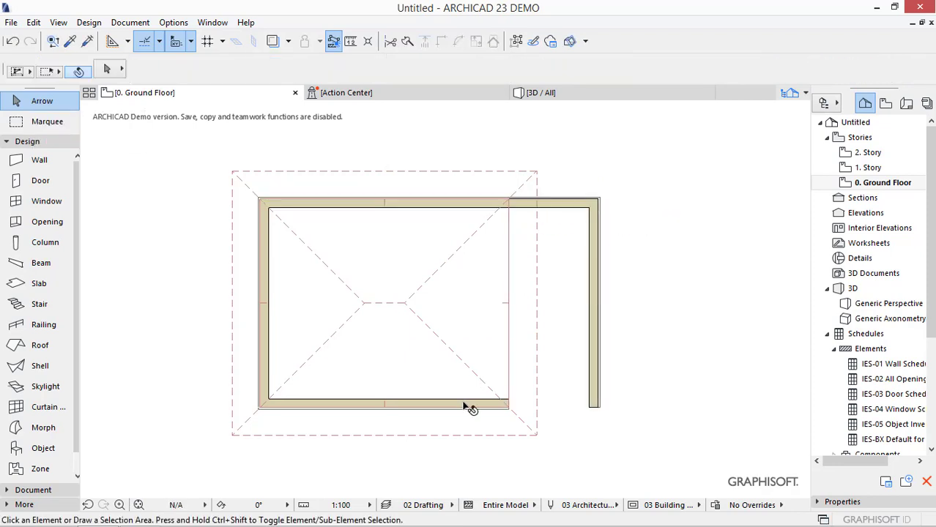
left_click(470, 405)
left_click(509, 407)
left_click(598, 407)
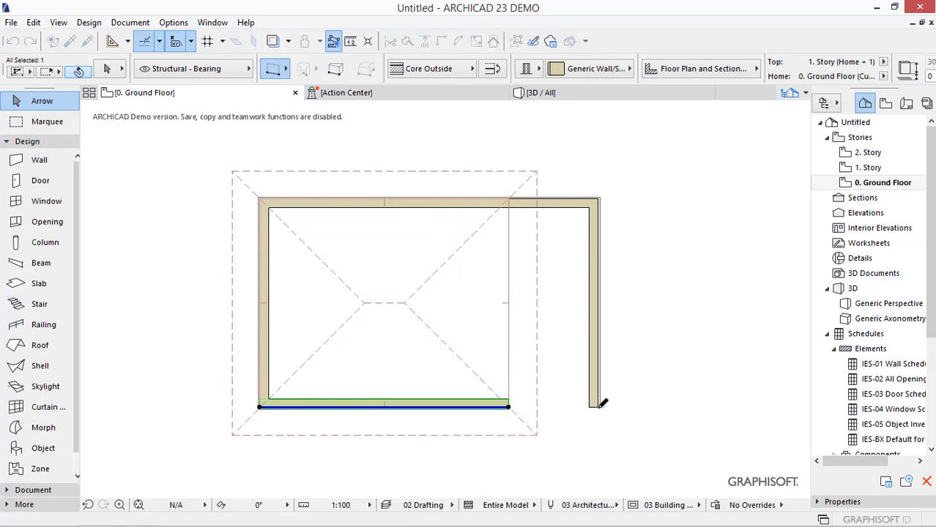
- Offset the roof's right pivot edge outward to line up with the moved right-hand wall
left_click(509, 300)
left_click(601, 277)
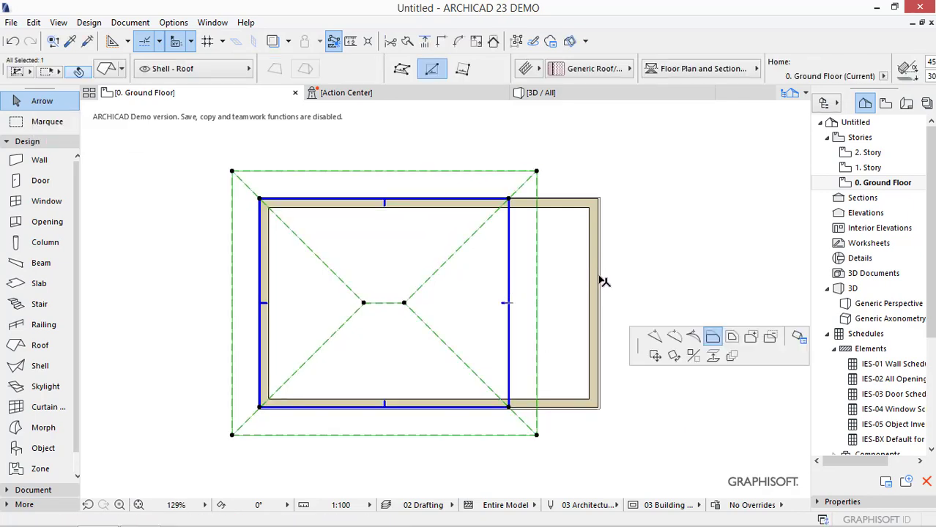
left_click(599, 275)
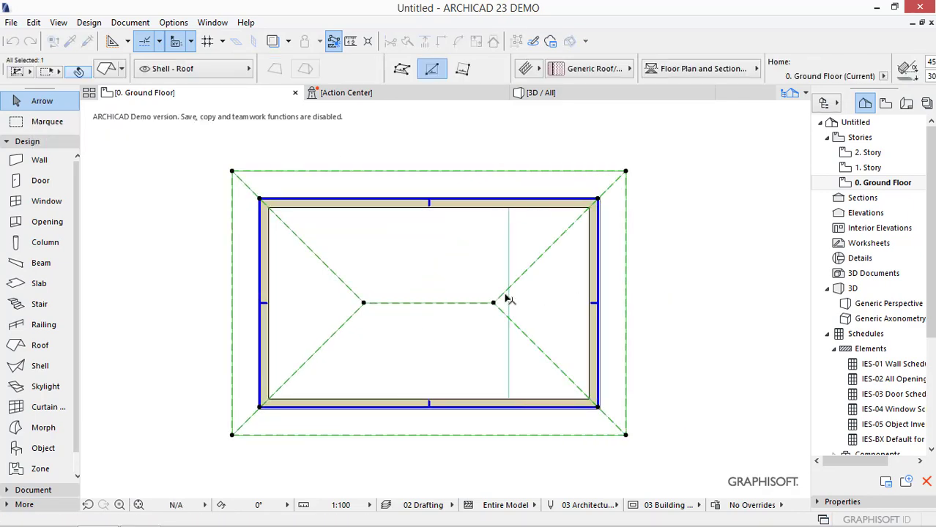
key("Escape")
- Offset the slab's right edge outward to the reference edge of the moved right-hand wall
left_click(511, 262)
left_click(508, 257)
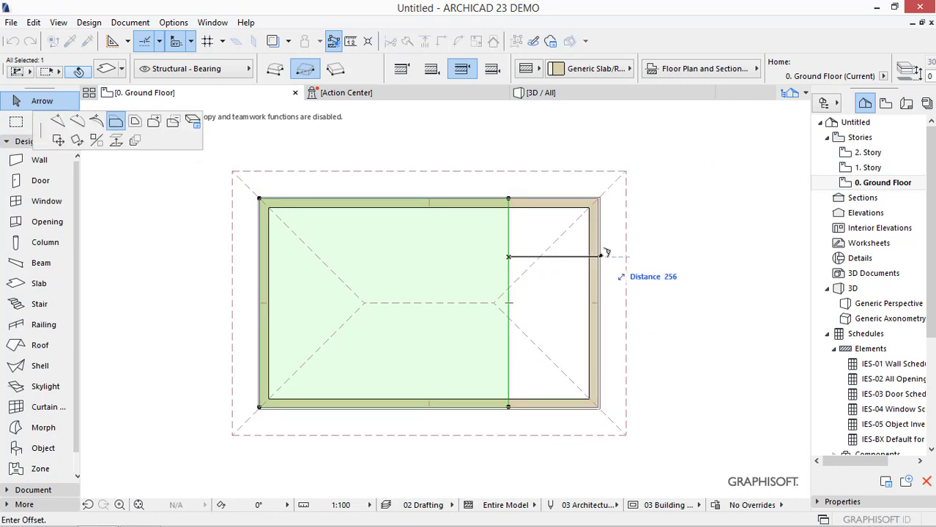
left_click(599, 255)
key("Escape")
- Select the walls, slab and roof together and offset their shared right edge outward by about 146
left_click_drag(675, 143, 557, 461)
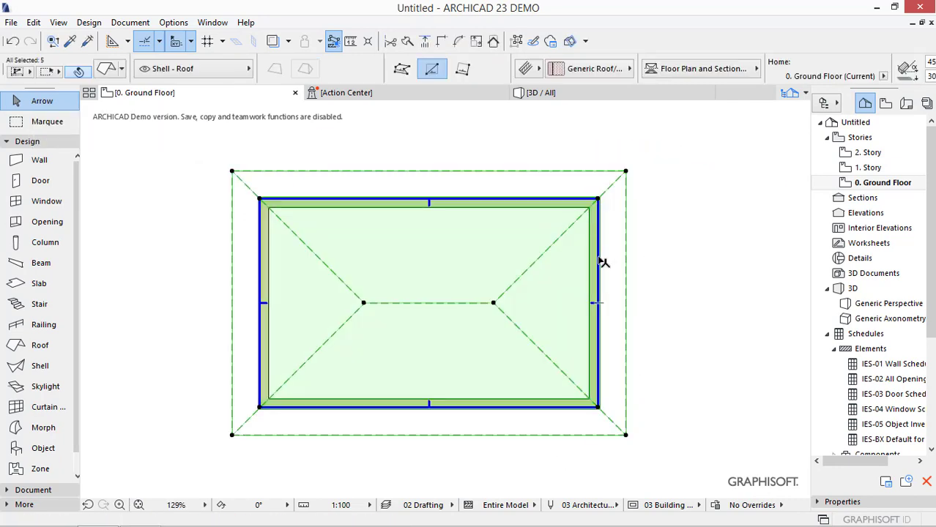
left_click(649, 265)
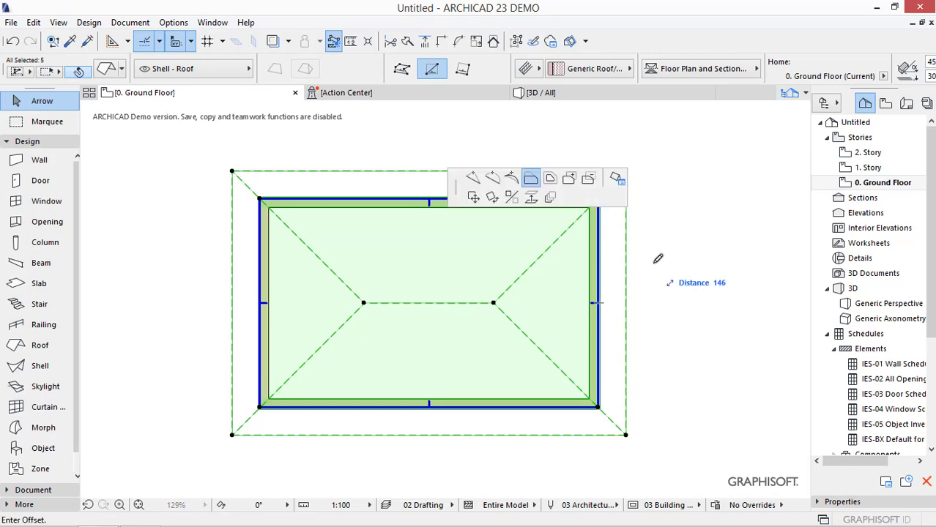
left_click(661, 259)
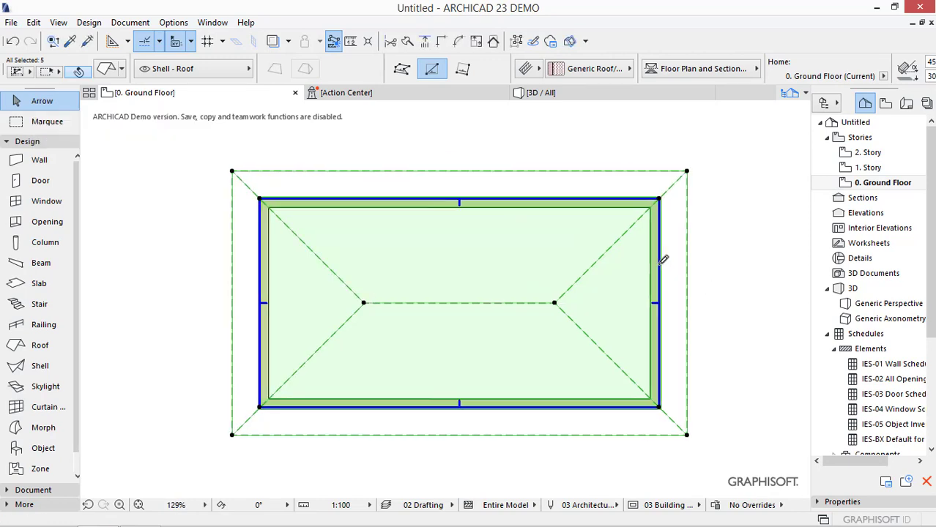
left_click(727, 219)
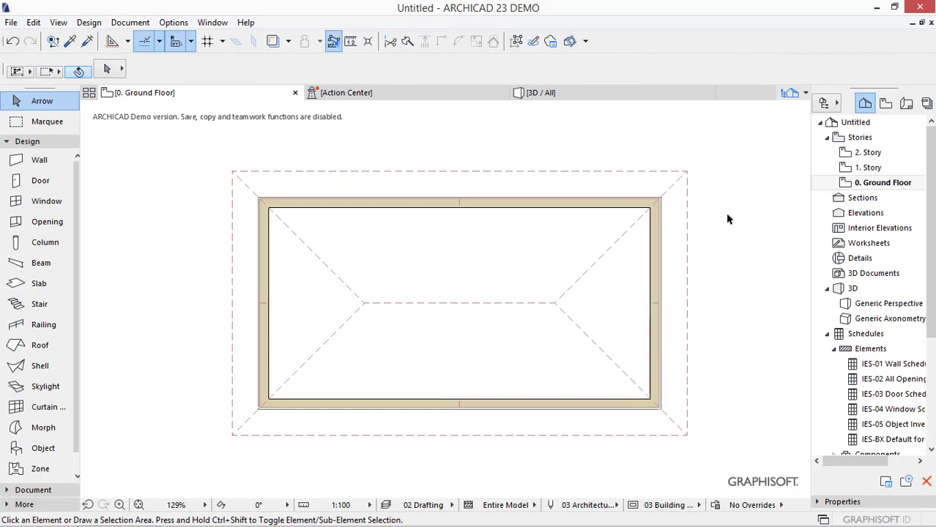
- Turn on the on-screen display of Wall & Beam Reference Lines
left_click(58, 22)
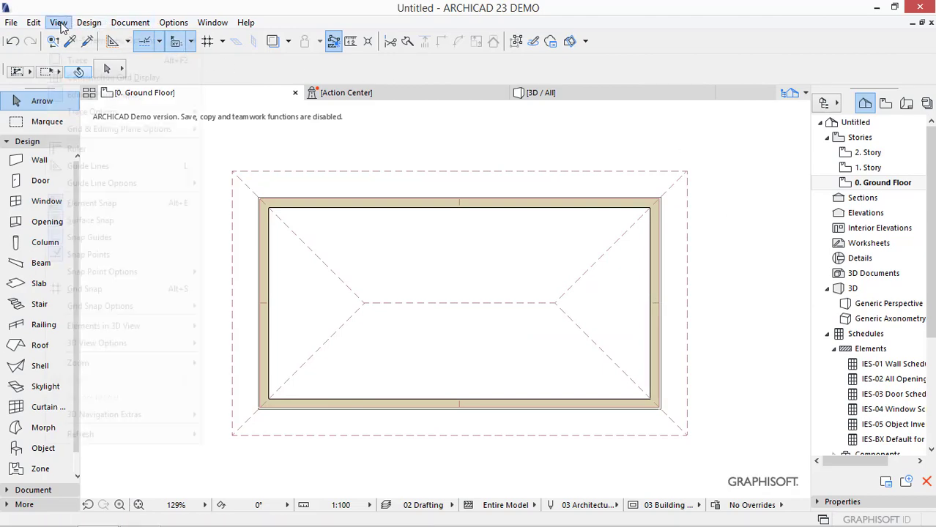
mouse_move(110, 40)
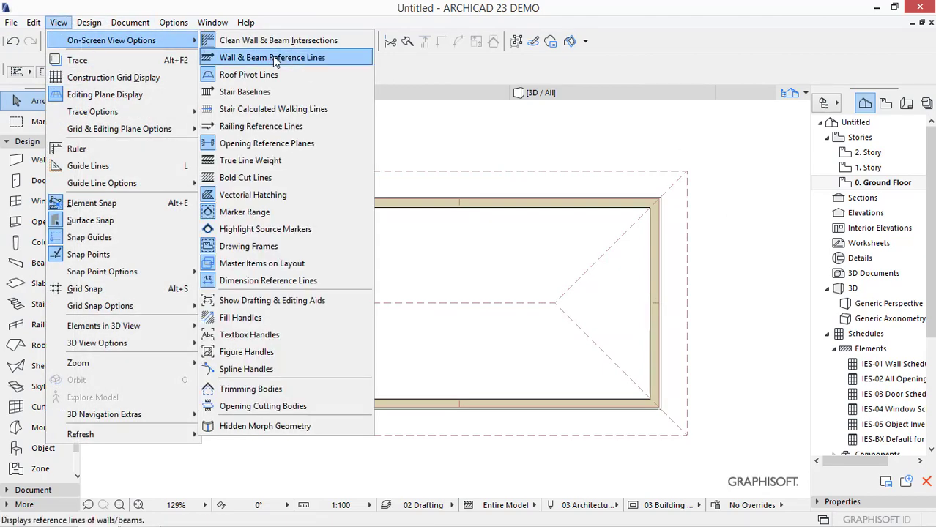
left_click(275, 59)
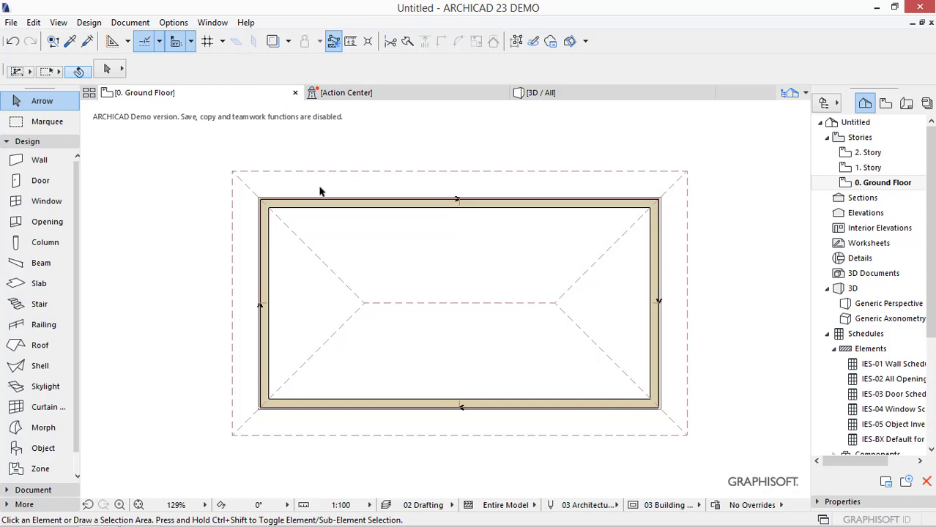
- Flip the upper wall to the outer side of its reference line
scroll(319, 191, "up", 3)
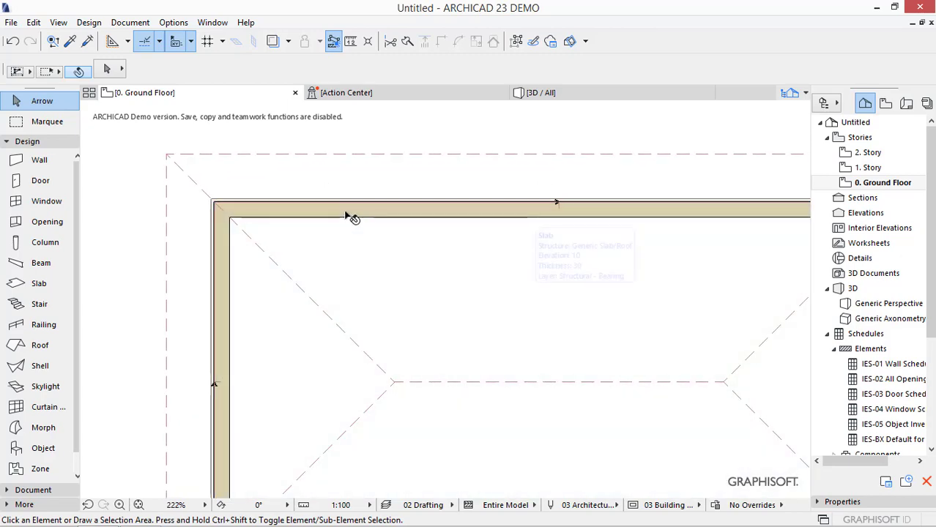
left_click(347, 214)
left_click(366, 235)
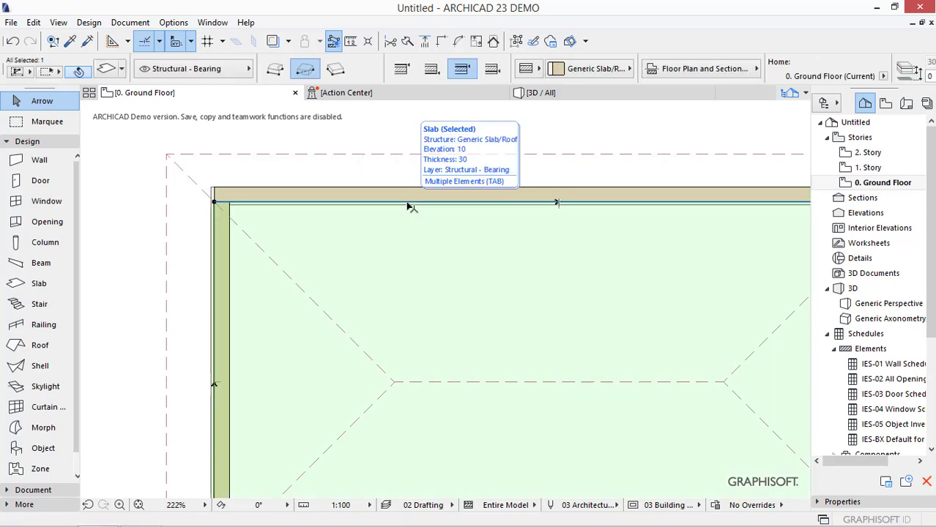
- Offset the slab's upper edge outward to the outer face of the flipped upper wall
left_click(412, 208)
left_click(527, 268)
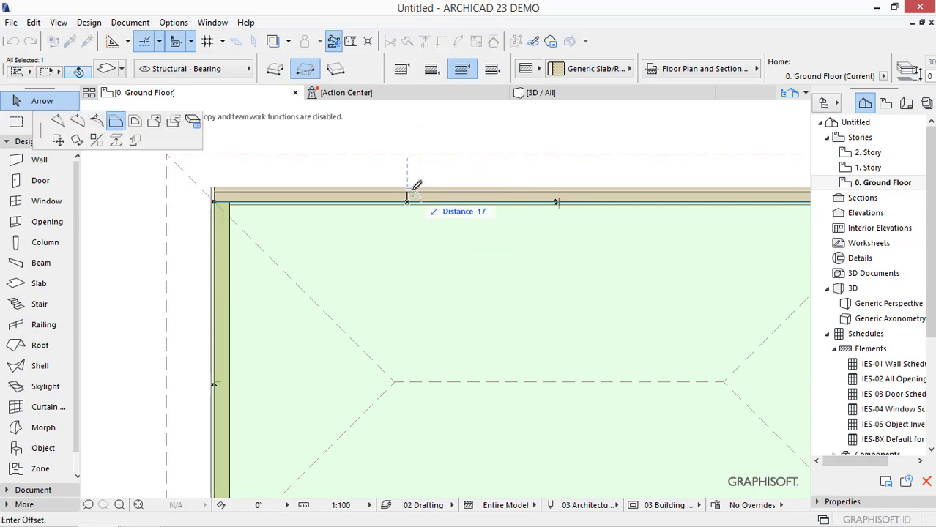
left_click(412, 183)
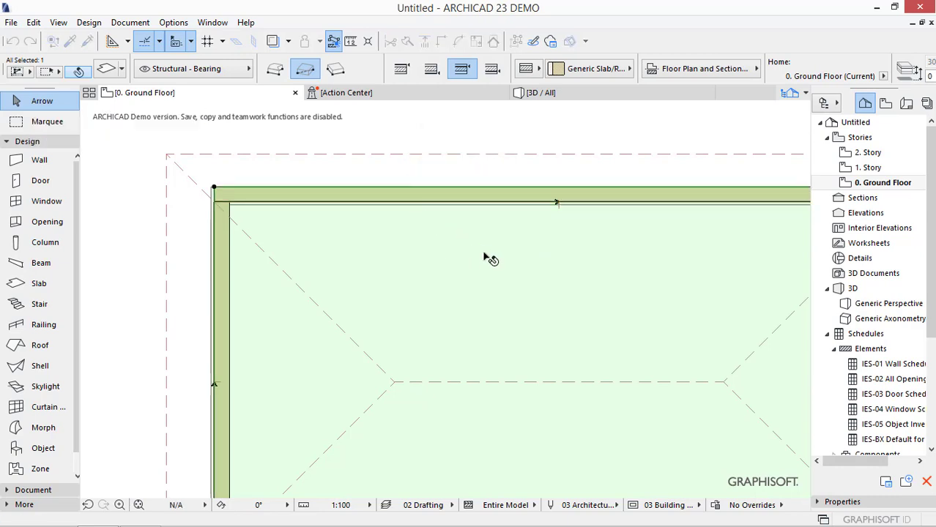
middle_click_drag(484, 257, 459, 267)
key("Escape")
scroll(543, 209, "down", 3)
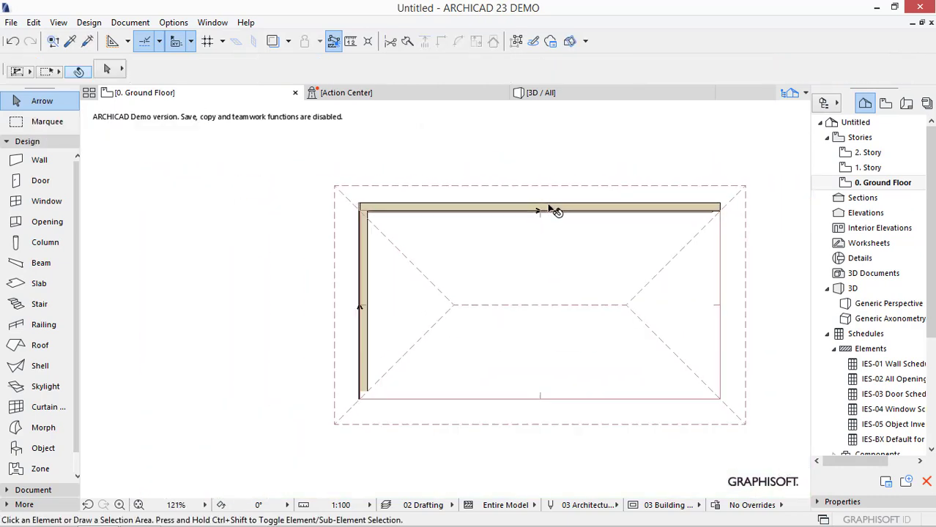
- Select the walls, slab and roof together, try offsetting their upper edge outward, and check the slab's edge
left_click(682, 165)
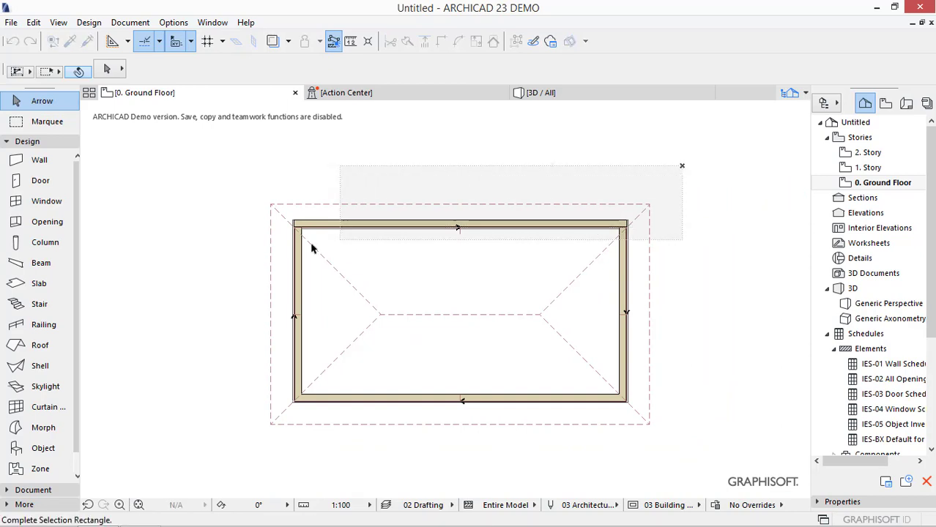
left_click(257, 253)
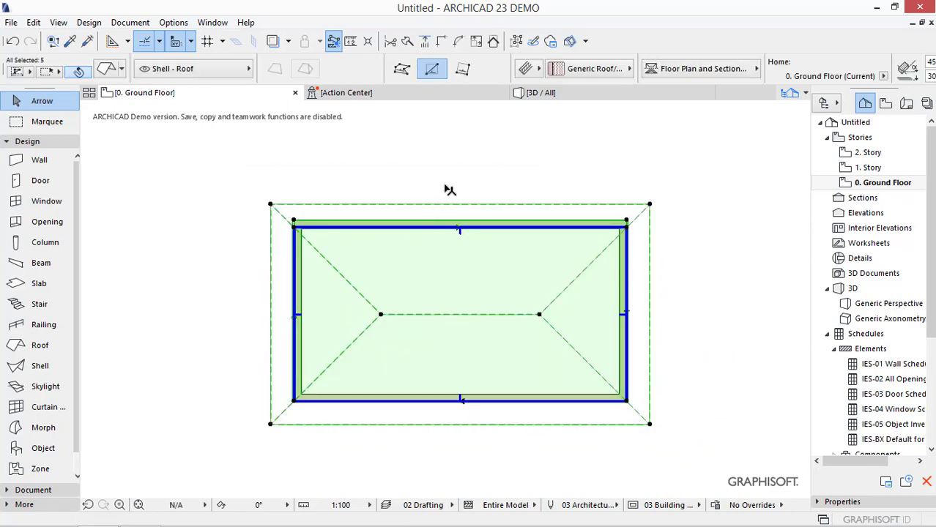
left_click(445, 186)
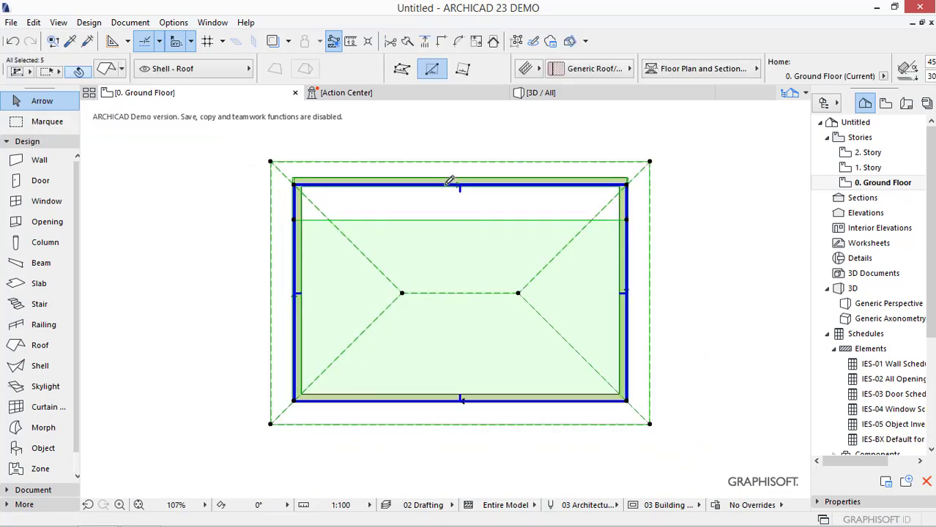
key("Escape")
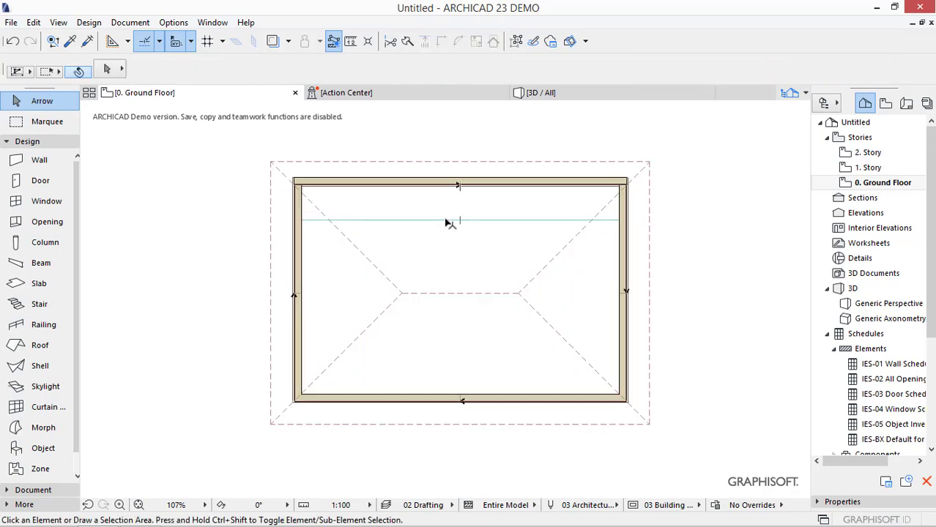
left_click(446, 222)
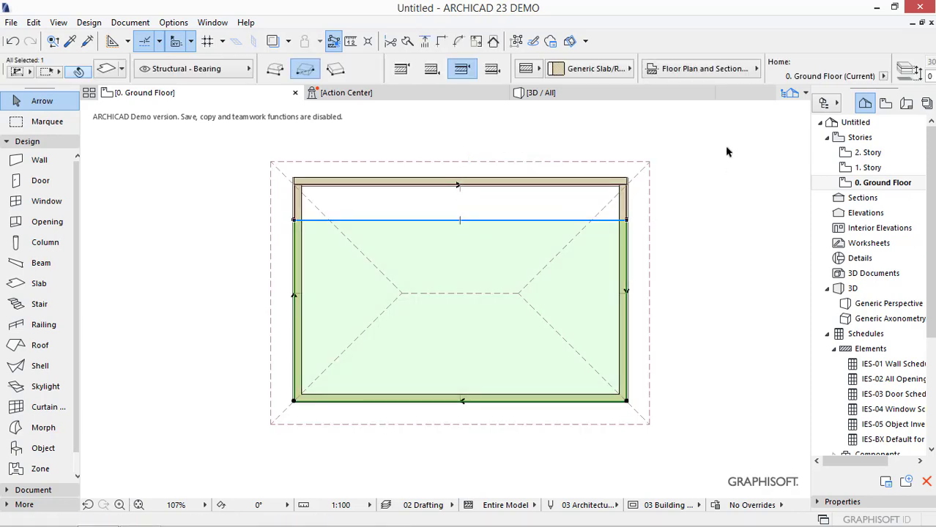
key("Escape")
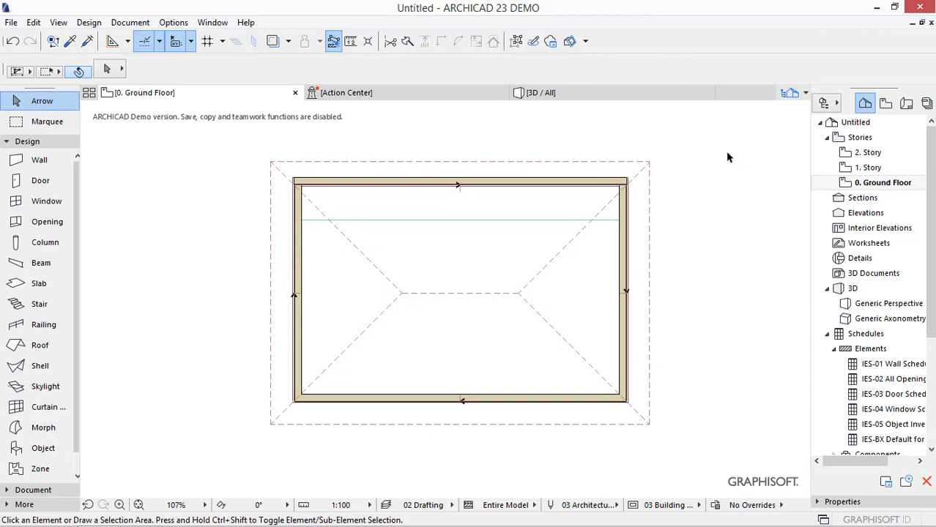
- Undo the group offset, the slab edge offset and the flipping of the upper wall
key("ctrl+z")
key("ctrl+z")
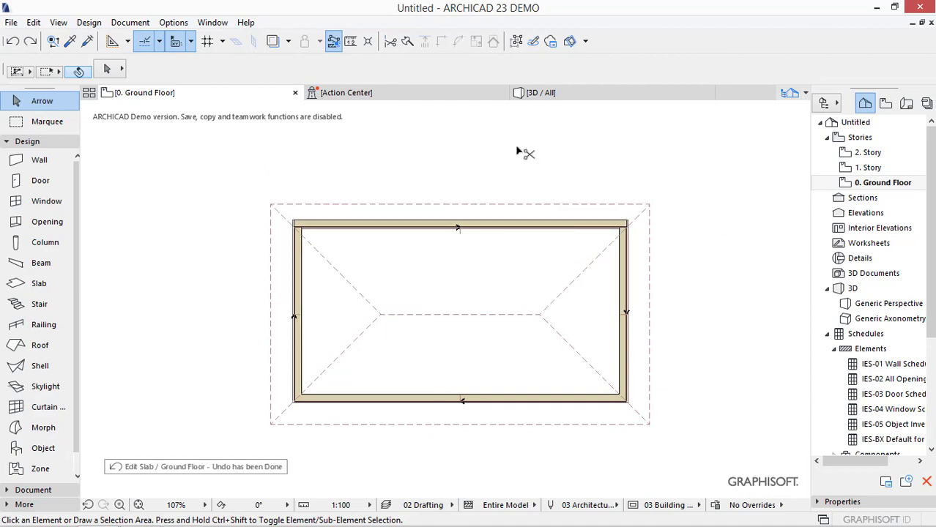
key("ctrl+z")
key("Escape")
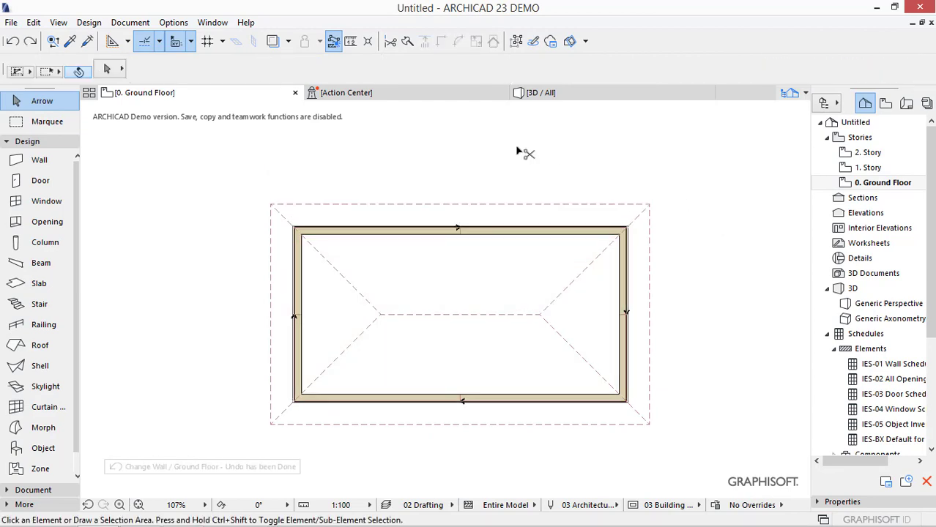
- Select the walls, slab and roof together and insert a node in their upper edge, pulled inward by about 250
left_click_drag(527, 156, 428, 263)
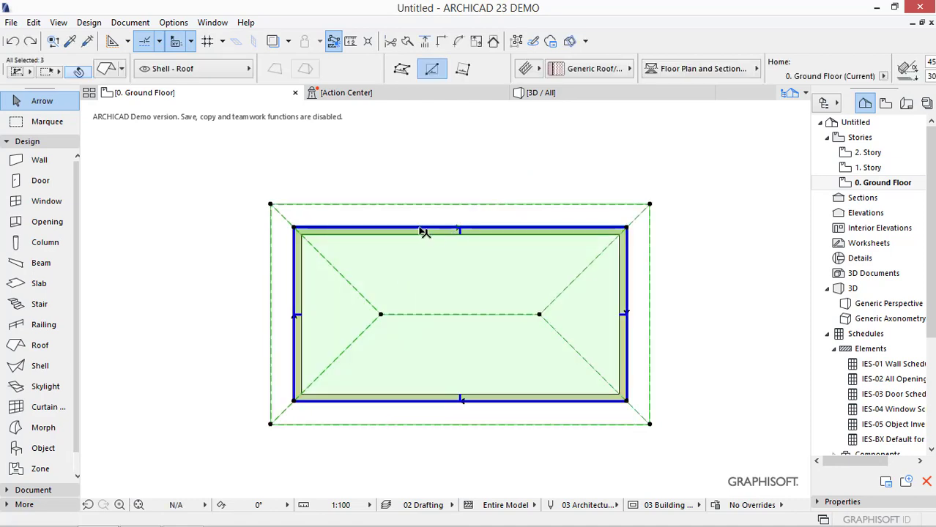
left_click(424, 232)
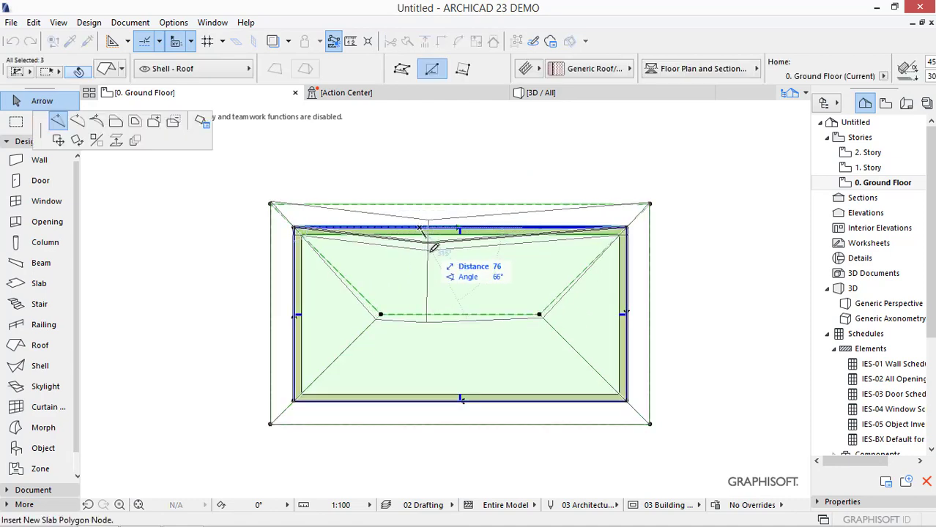
left_click(471, 277)
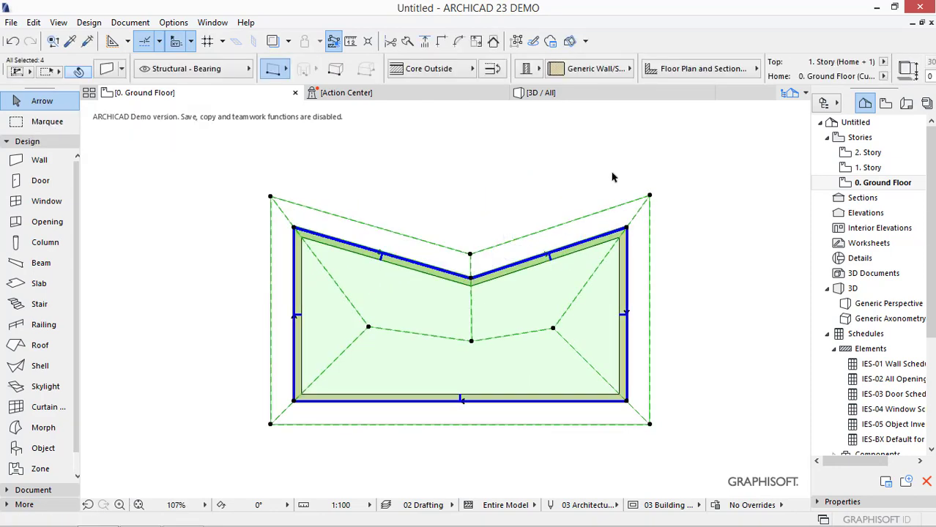
- Curve the left segment of the notched upper edge of the walls, slab and roof with a tangent edit
left_click(368, 249)
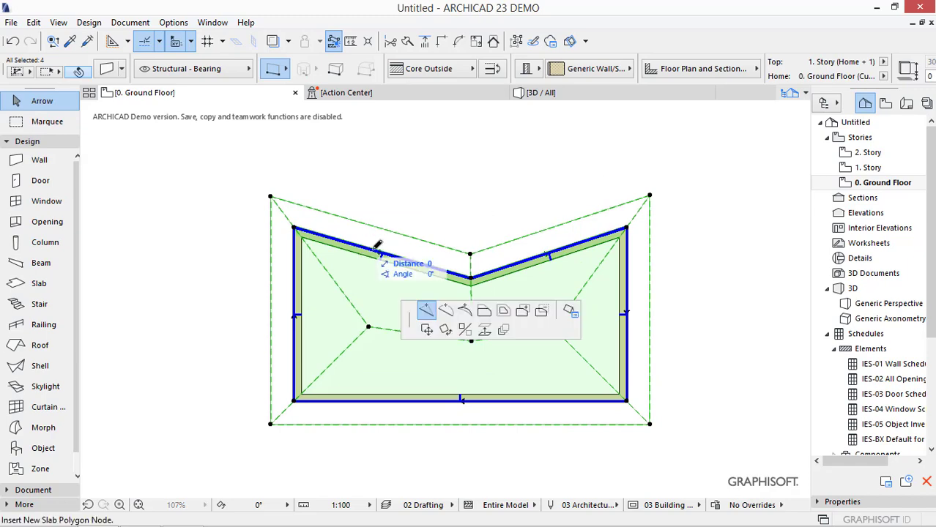
left_click(99, 124)
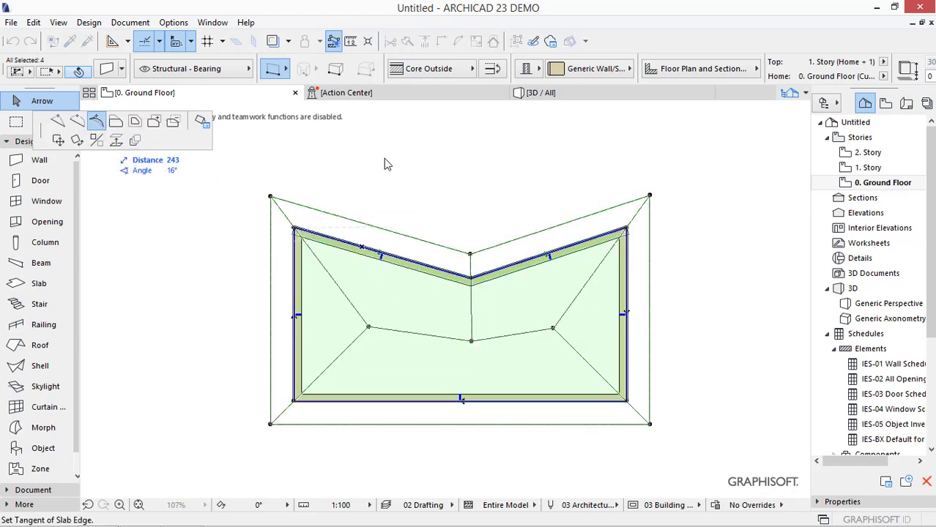
left_click(387, 157)
left_click(446, 145)
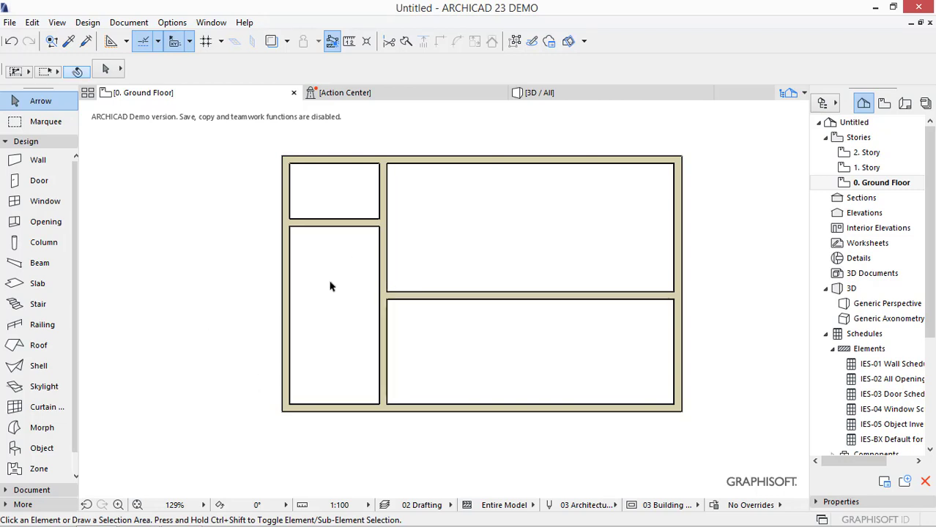
- Move the vertical interior wall toward the building's right side and trim the overhanging end of the middle horizontal wall
left_click(381, 244)
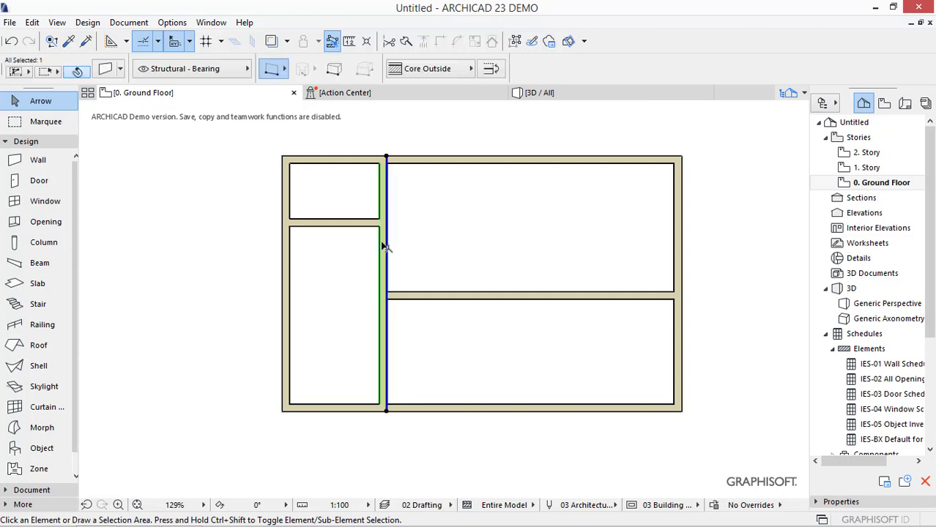
left_click_drag(382, 244, 432, 244)
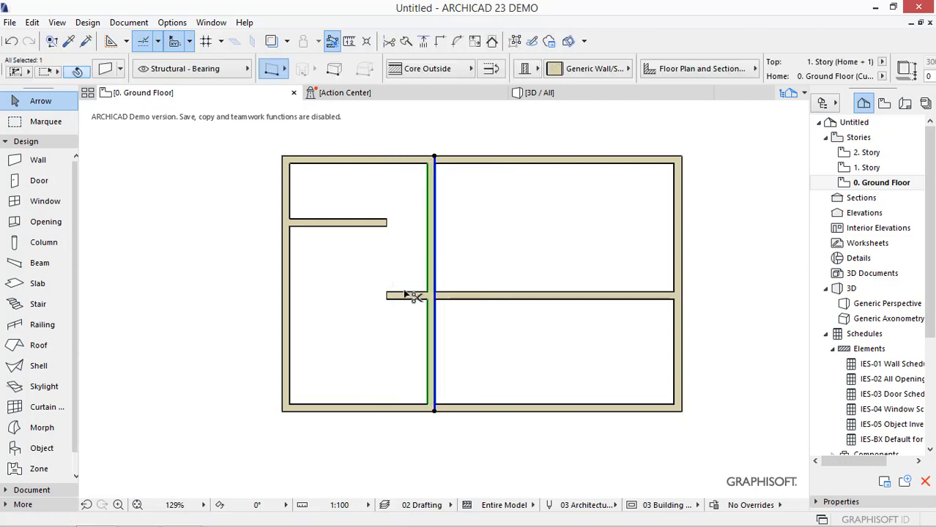
left_click(388, 220)
left_click(387, 224)
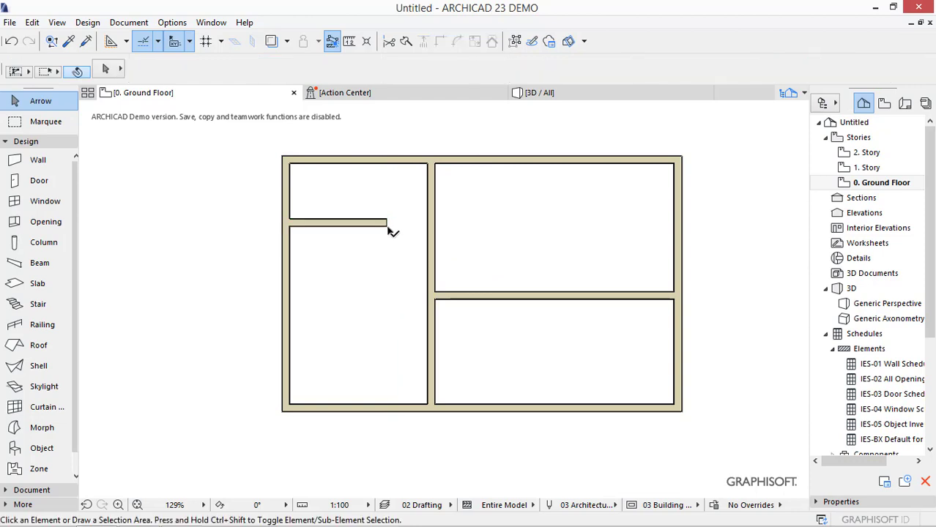
- Extend the short horizontal wall between the two left rooms to meet the vertical interior wall
left_click(387, 225)
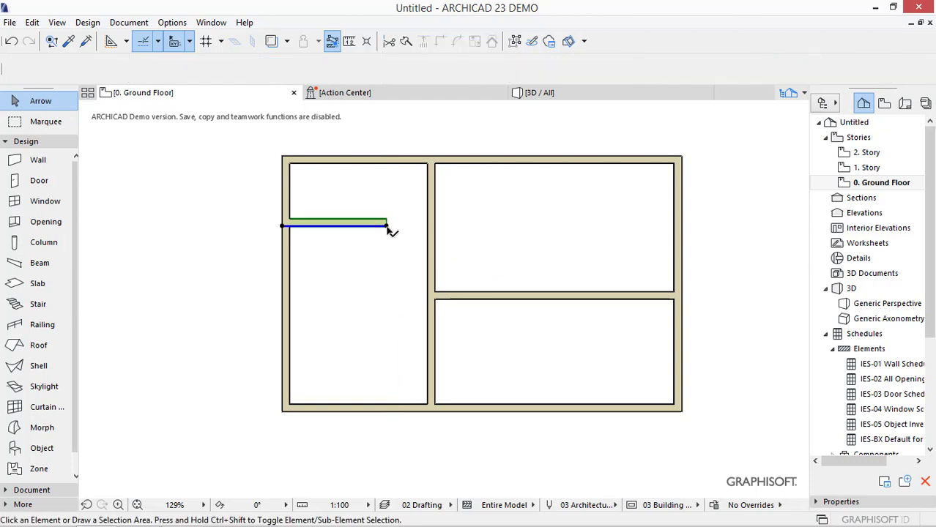
left_click(432, 226)
left_click(465, 206)
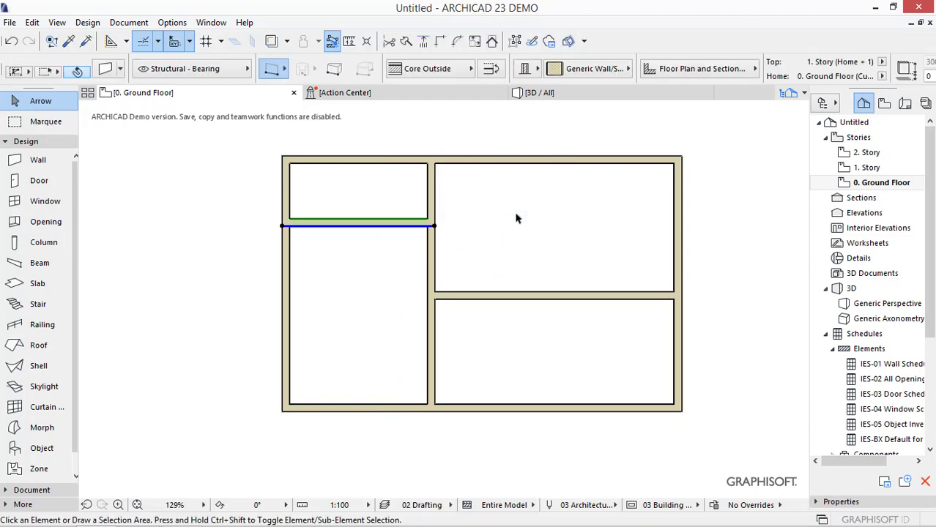
- Enclose the vertical interior wall in a full-height marquee about 369 wide and stretch its contents to the right
left_click(18, 126)
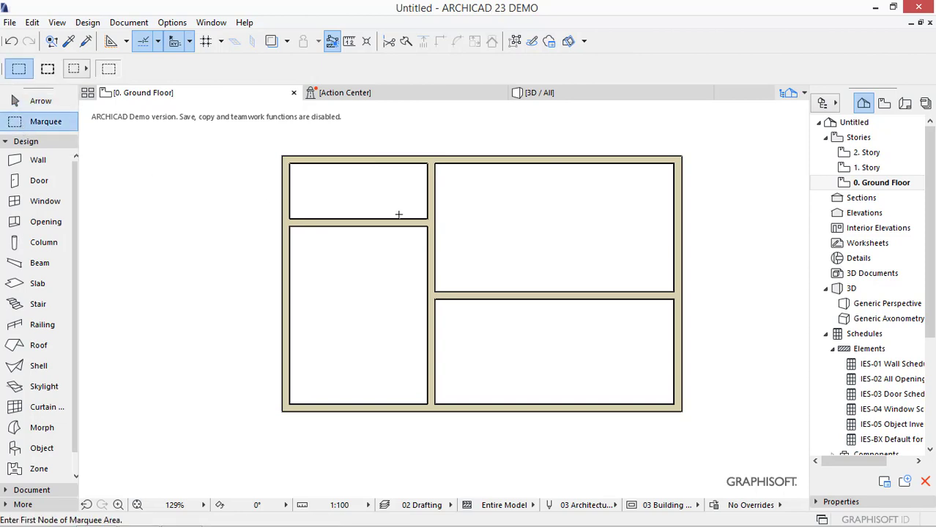
left_click(485, 130)
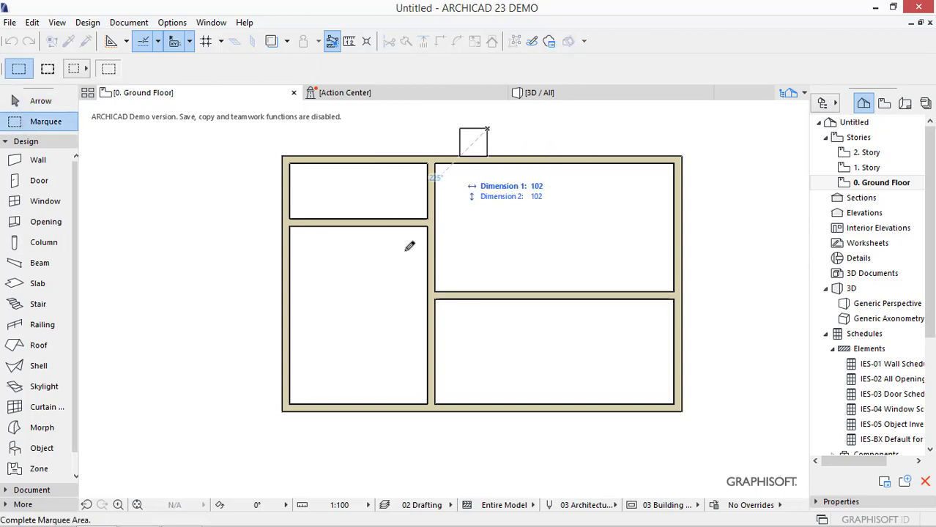
left_click(359, 449)
key("ctrl+h")
left_click(434, 174)
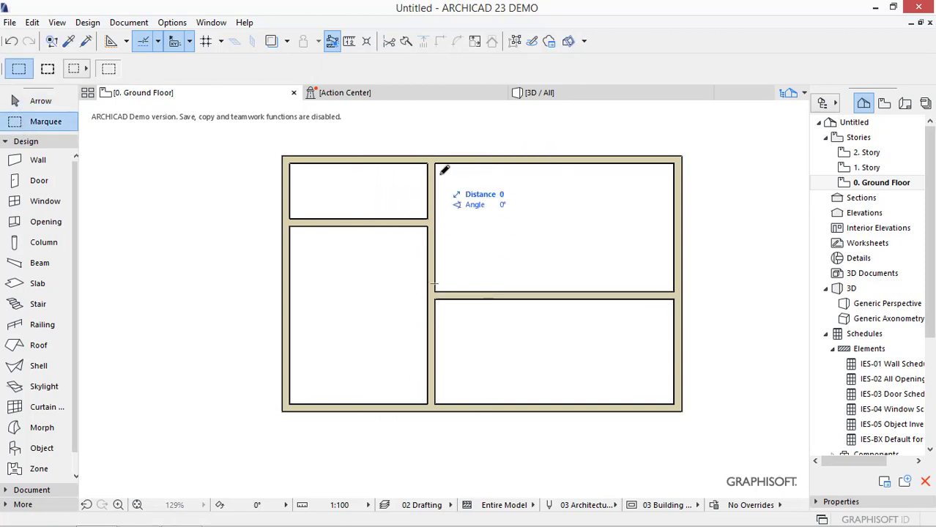
left_click(525, 168)
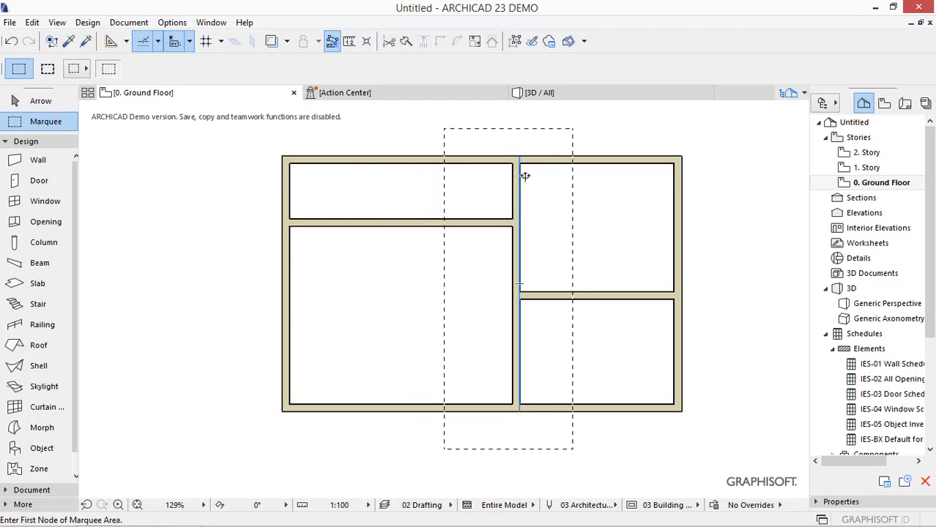
- Undo the marquee stretch and clear the marquee and selection
key("ctrl+z")
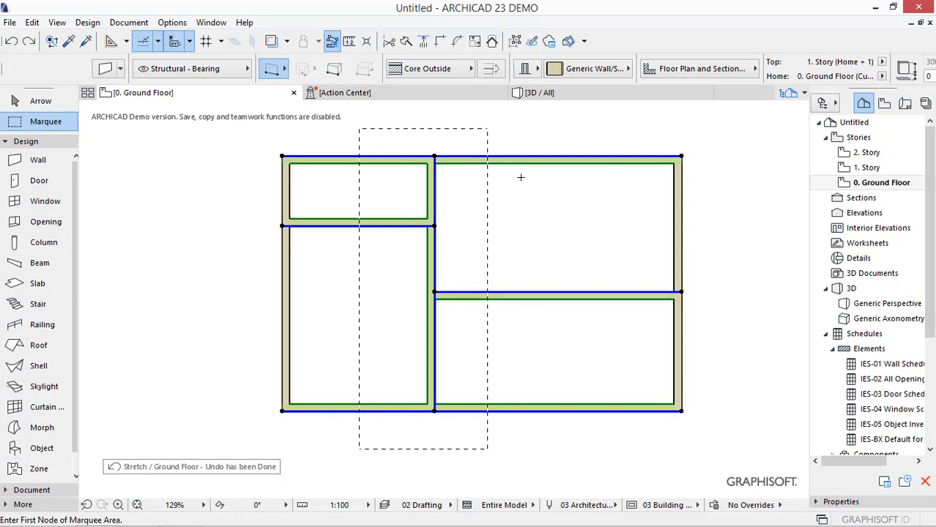
key("Escape")
key("Escape")
key("Escape")
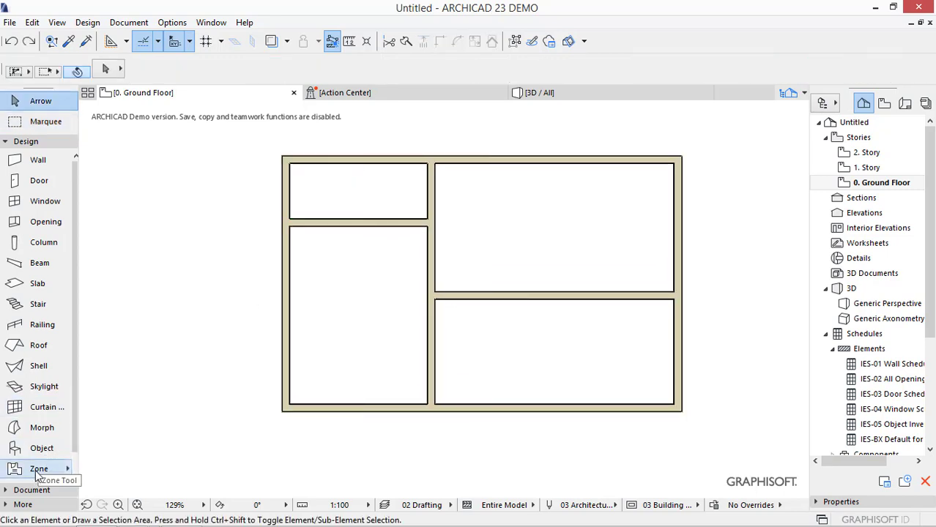
- Place two Armchair 01 23 objects in the lower-left room, one near its upper wall and one below it
left_click(43, 448)
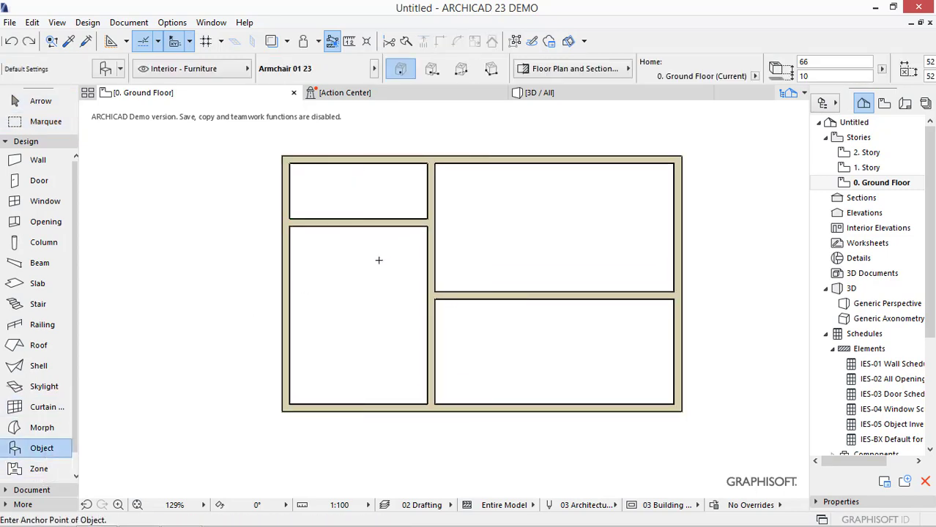
left_click(413, 242)
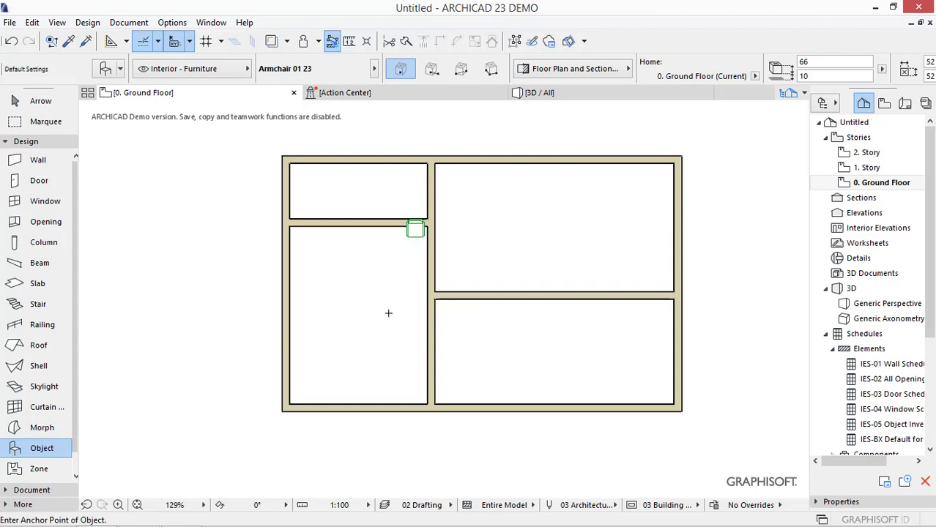
left_click(400, 302)
- Place 90 by 210 doors in both horizontal interior walls near the vertical wall, opening into the upper rooms
left_click(51, 197)
left_click(51, 187)
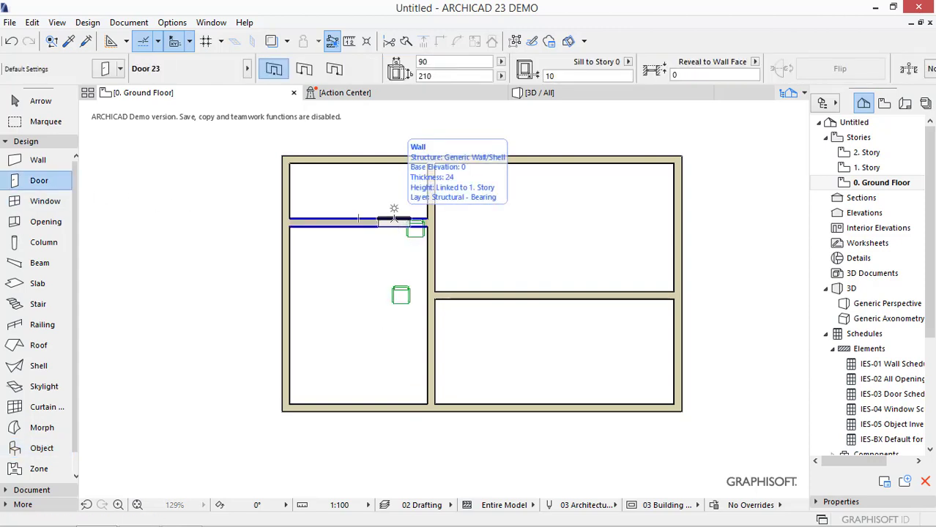
left_click(394, 218)
left_click(395, 199)
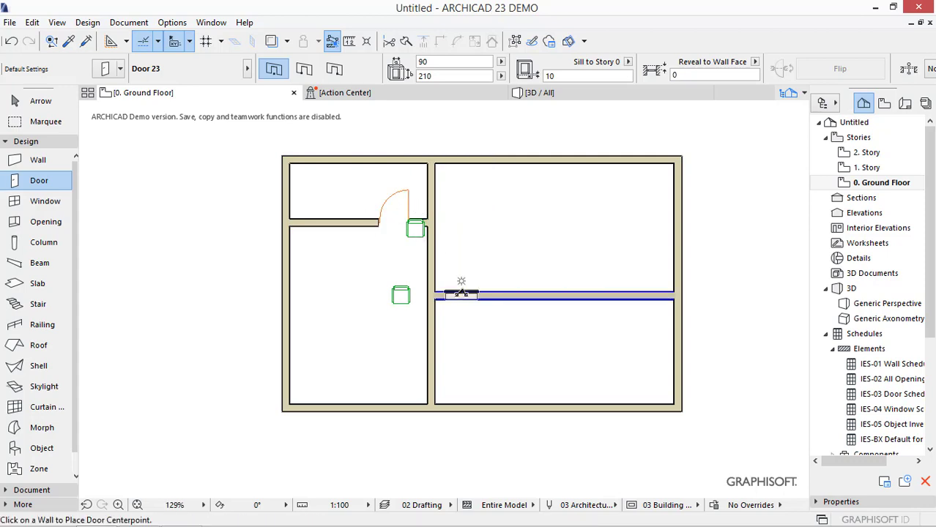
left_click(462, 293)
left_click(451, 248)
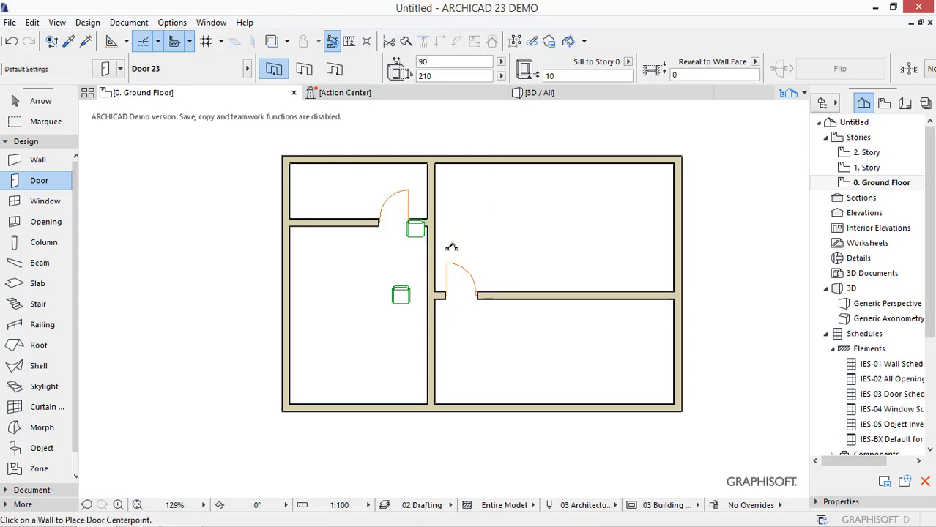
- Enclose the vertical interior wall, both doors and the armchairs in a marquee and stretch them horizontally to the right
left_click(62, 130)
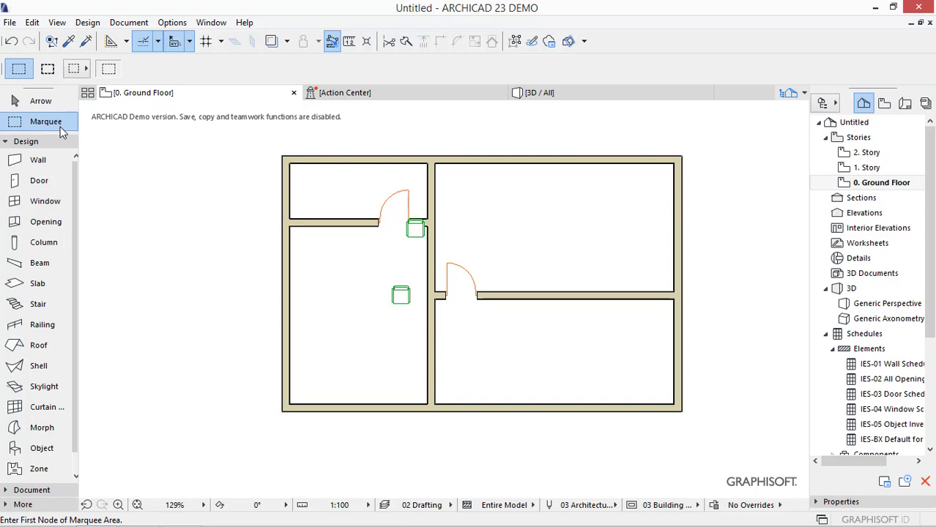
left_click(494, 130)
left_click(349, 435)
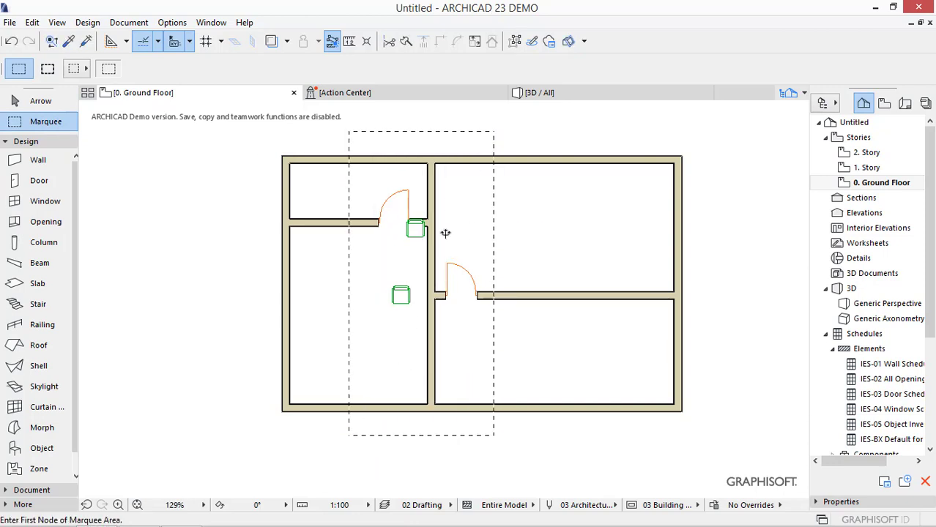
key("ctrl+h")
left_click(435, 169)
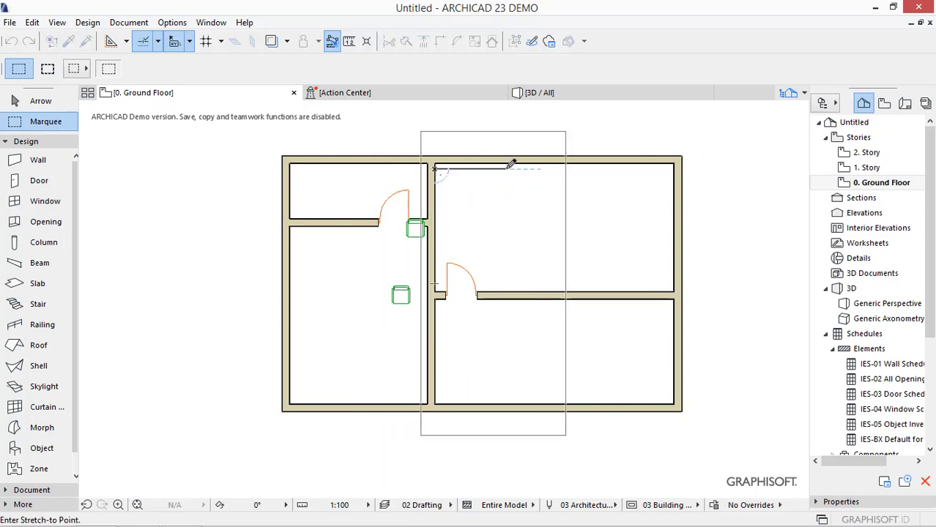
left_click(505, 168)
key("Escape")
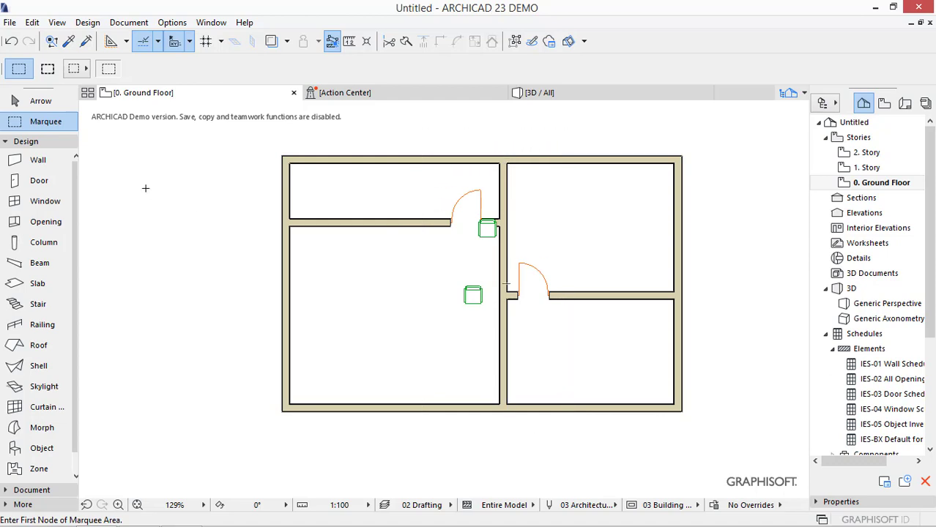
key("Escape")
- Draw a rectangular slab about 524 wide under the right-hand rooms, from the vertical wall's left face to the building's lower-right corner
left_click(35, 284)
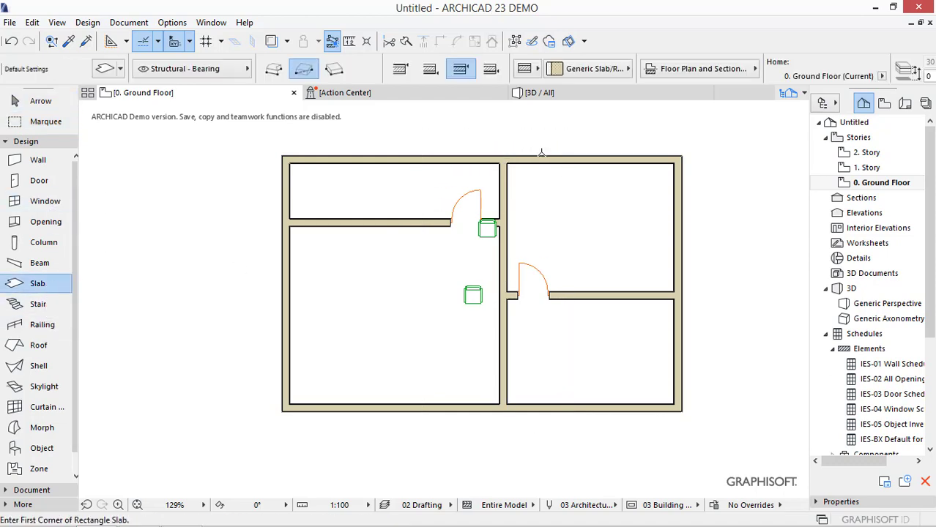
left_click(499, 155)
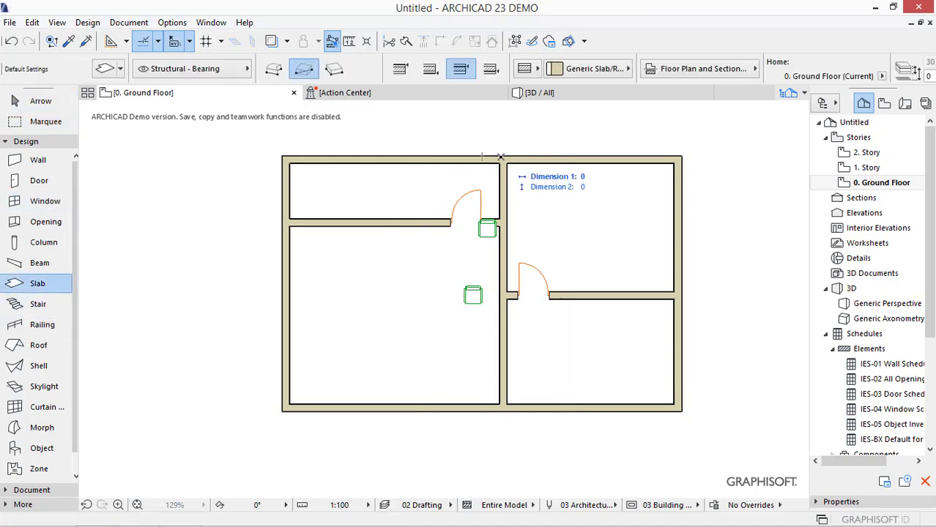
left_click(681, 410)
key("Escape")
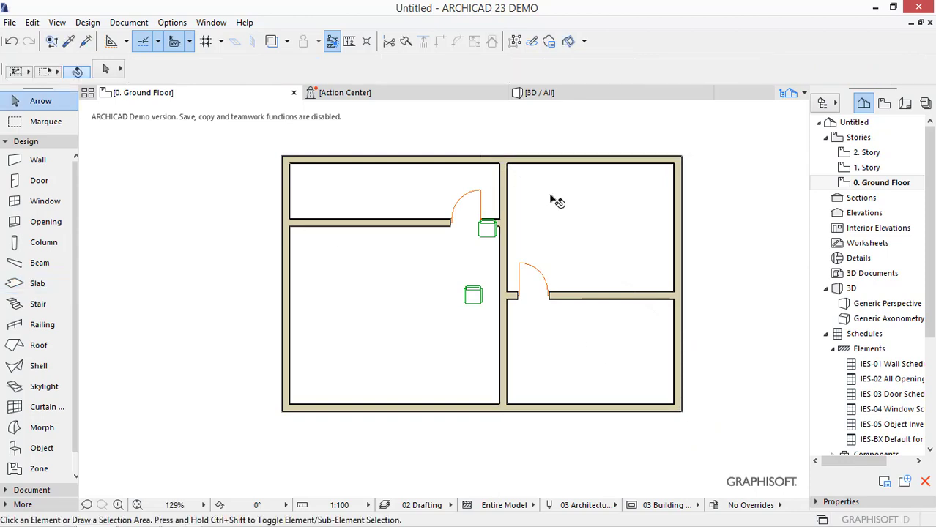
- Enclose the vertical wall, doors, armchairs and slab edge in a marquee, stretch them to the left, and clear the marquee
left_click(45, 122)
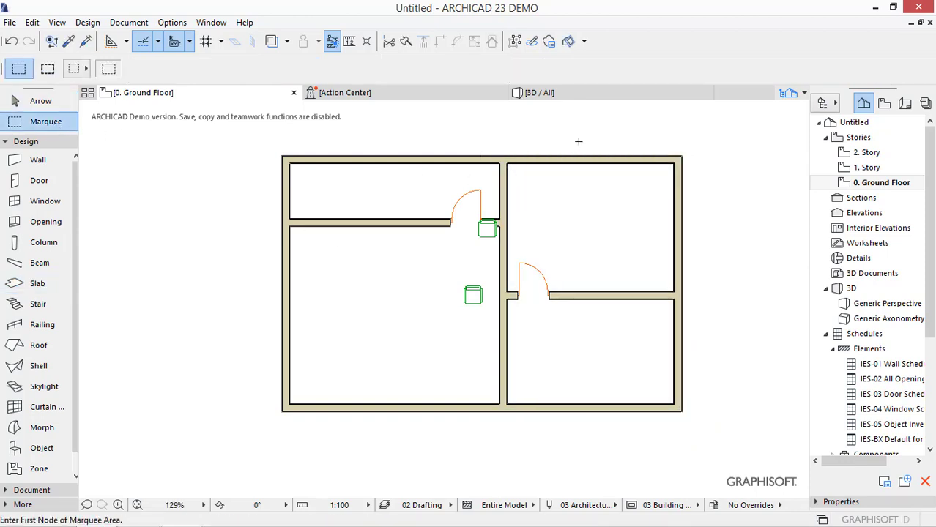
left_click(627, 122)
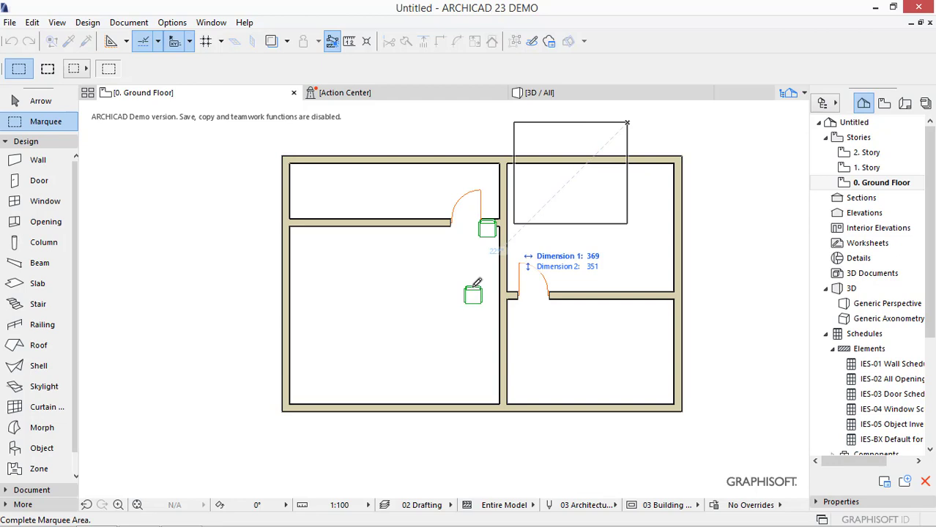
left_click(397, 442)
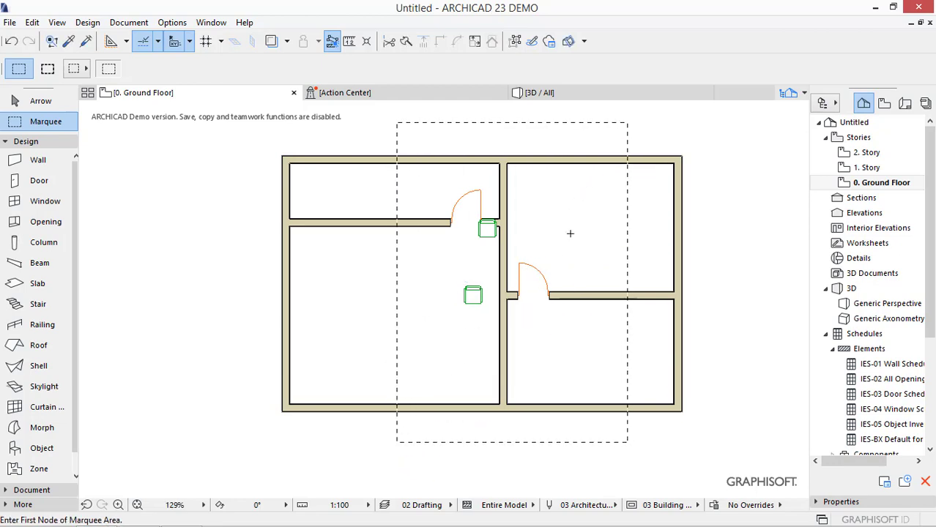
left_click(506, 170)
left_click(424, 167)
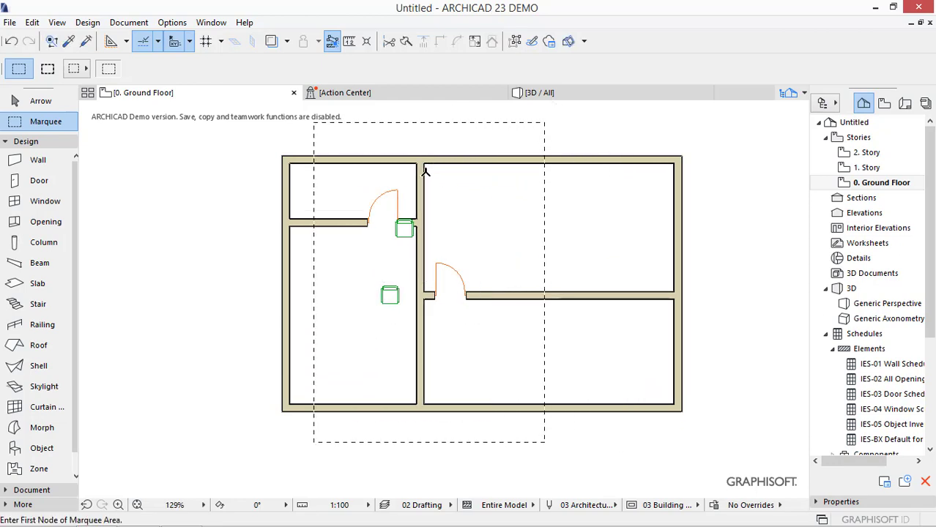
key("Escape")
key("Escape")
- Select the slab, the vertical interior wall and the right outer wall in turn to examine their extents
left_click(493, 198)
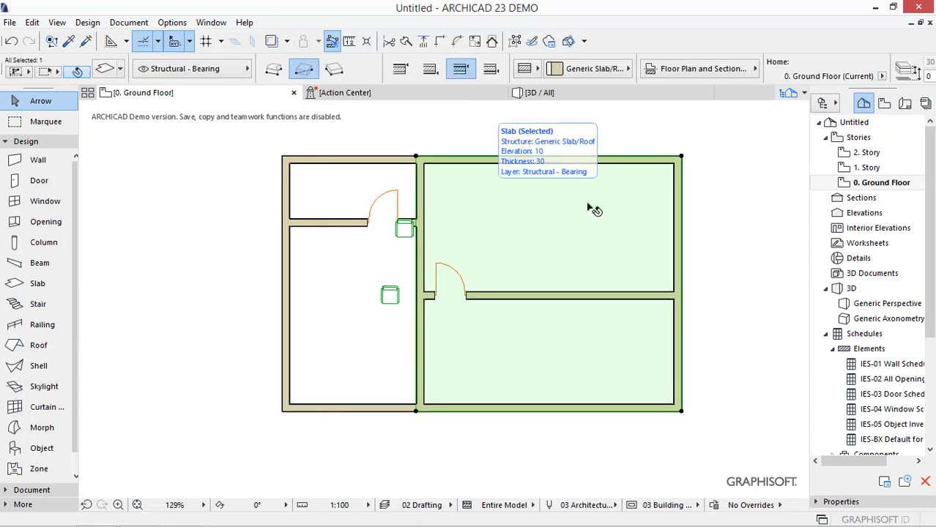
key("Delete")
left_click(423, 250)
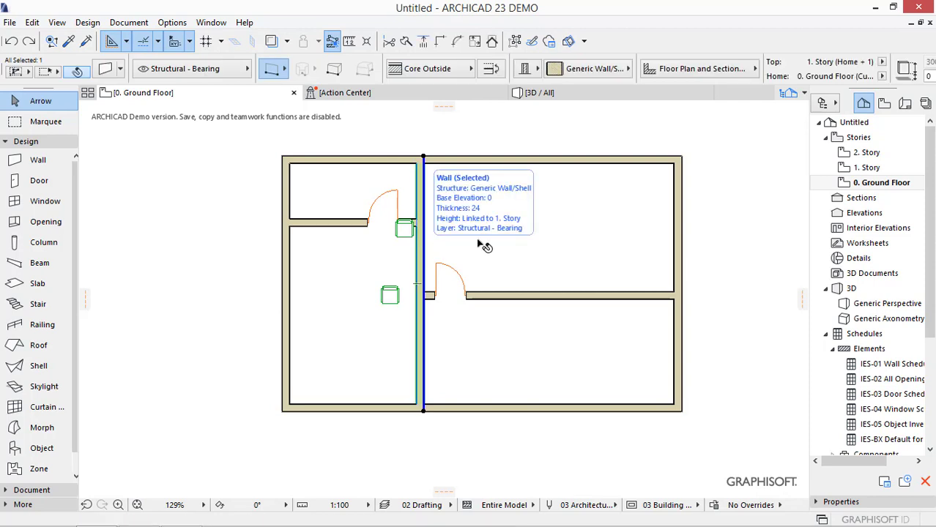
left_click(674, 210)
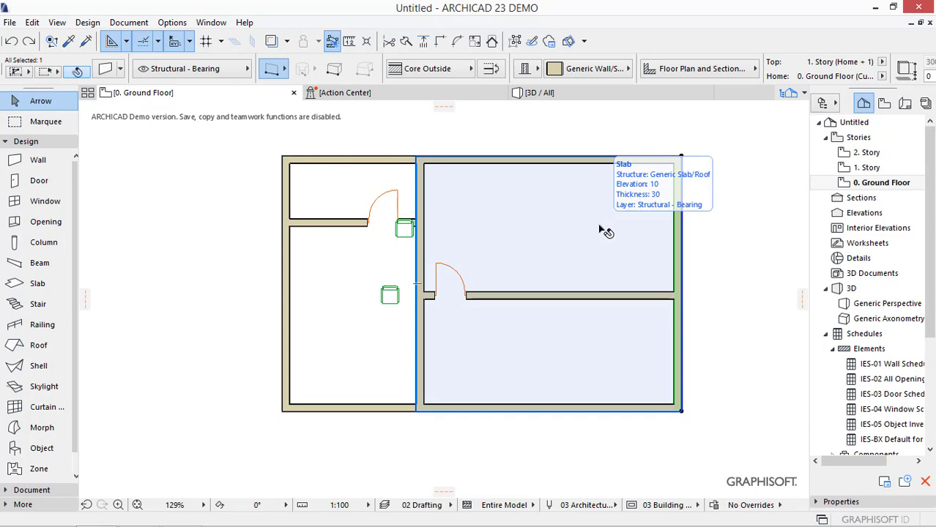
- Measure the clear distance between the vertical interior wall and the right outer wall
key("m")
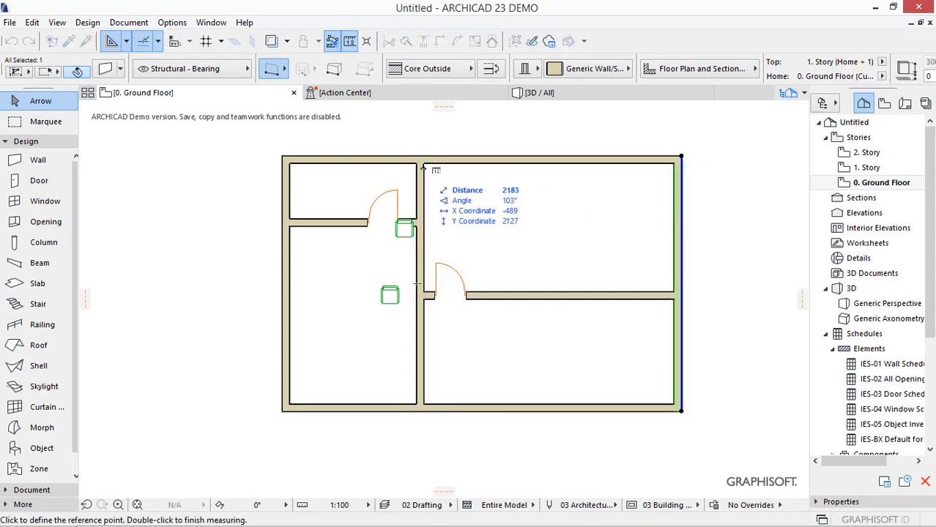
left_click(423, 165)
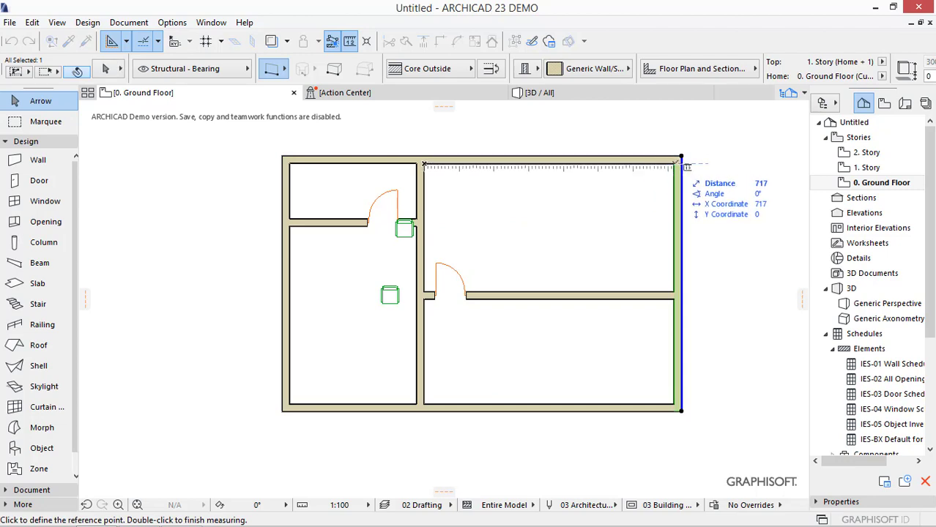
key("Escape")
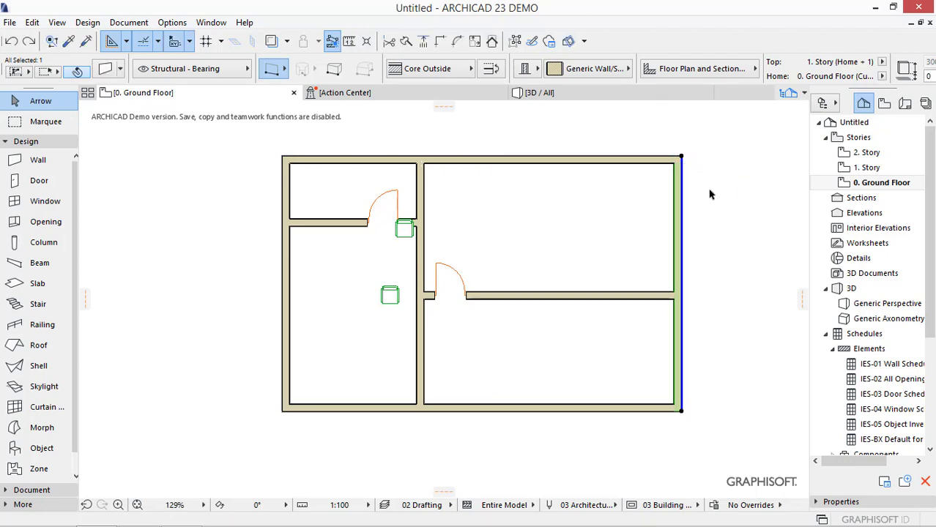
key("Escape")
- Enclose the vertical interior wall, doors and armchairs in a marquee and stretch them to leave 300 clear to the right outer wall
left_click(53, 129)
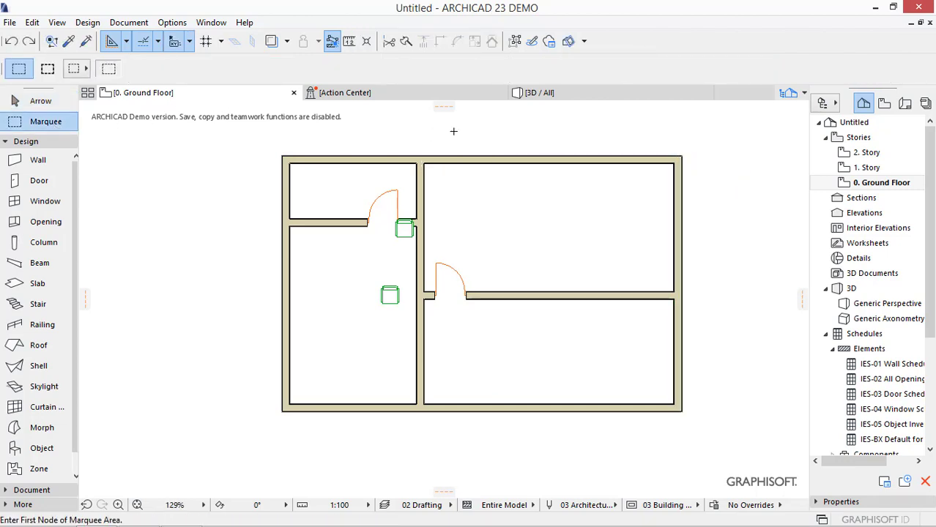
left_click(473, 132)
left_click(342, 442)
left_click(424, 162)
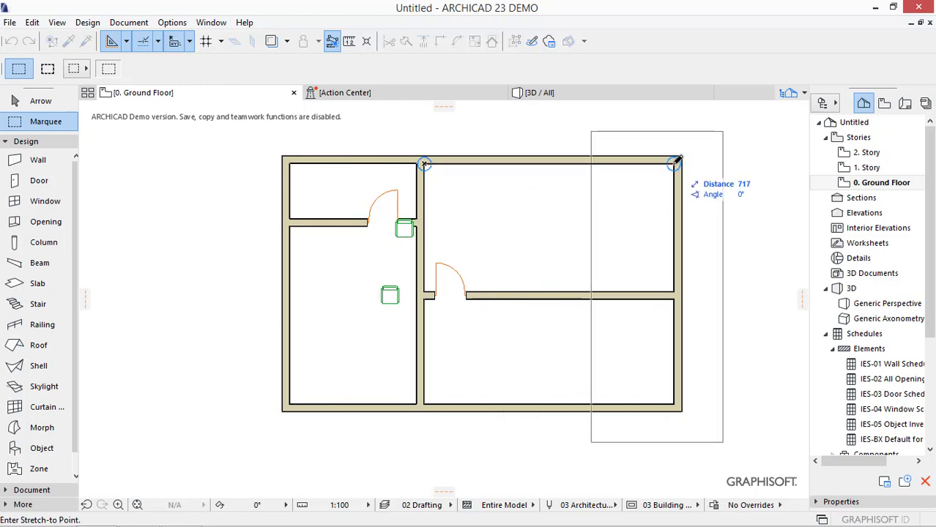
key("x")
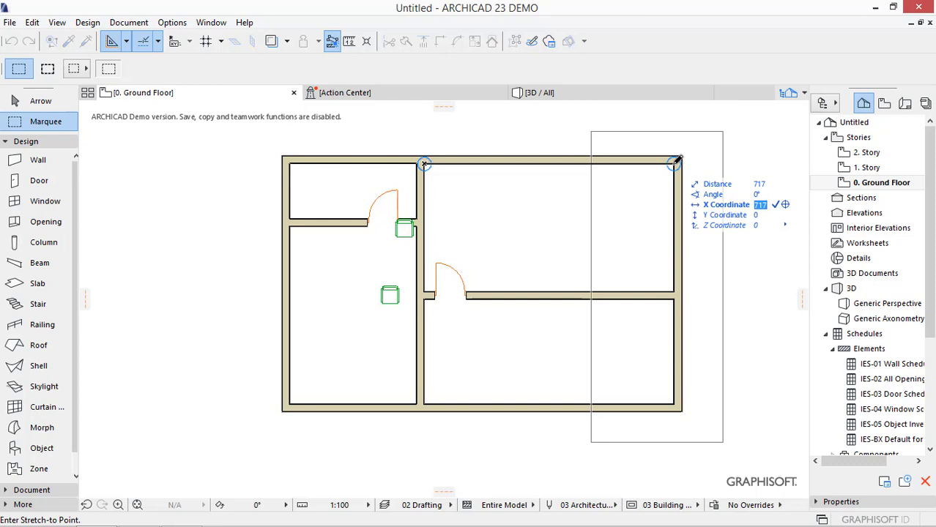
type("300")
key("Return")
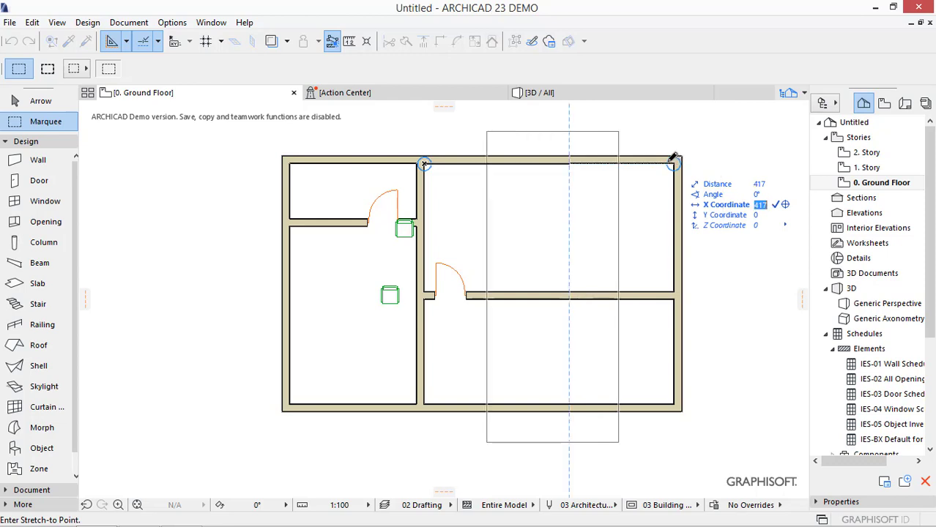
left_click(569, 162)
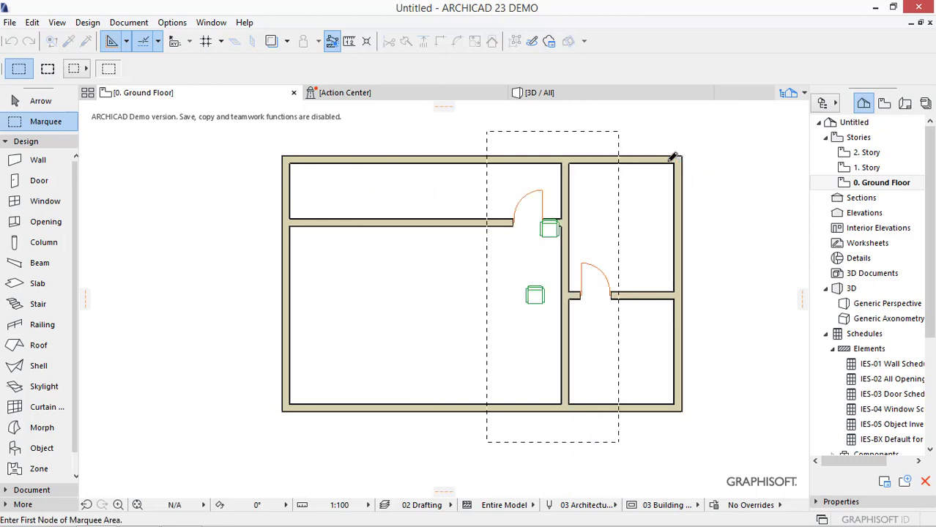
key("Escape")
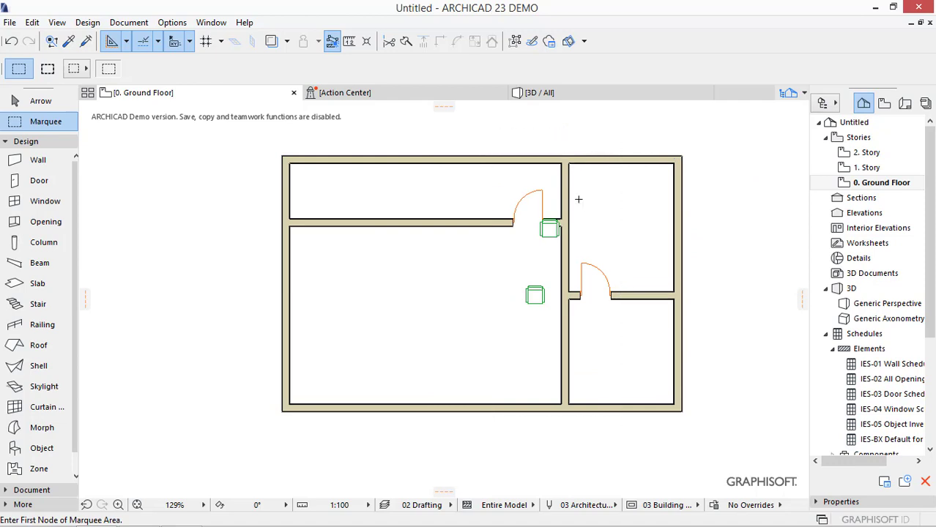
- Measure the clear distance between the stretched interior wall and the right outer wall, and undo the stretch
key("m")
left_click(570, 162)
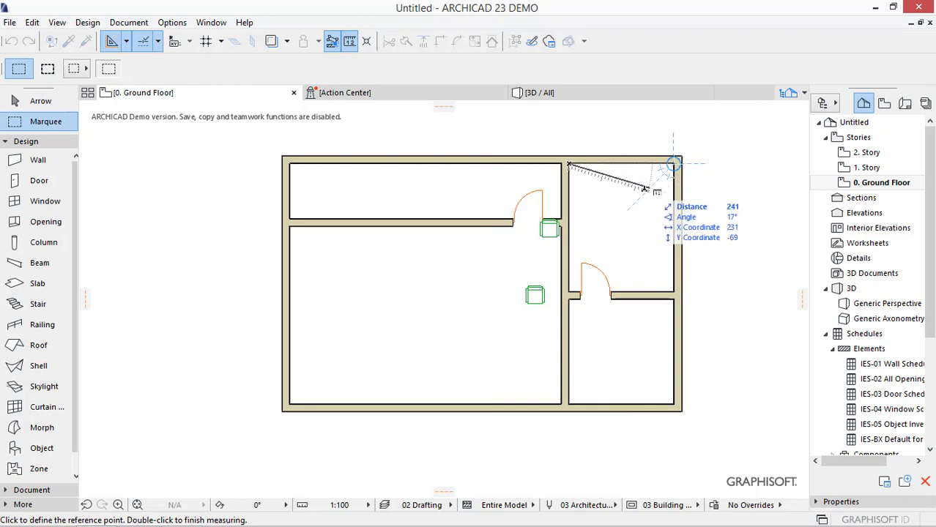
key("Escape")
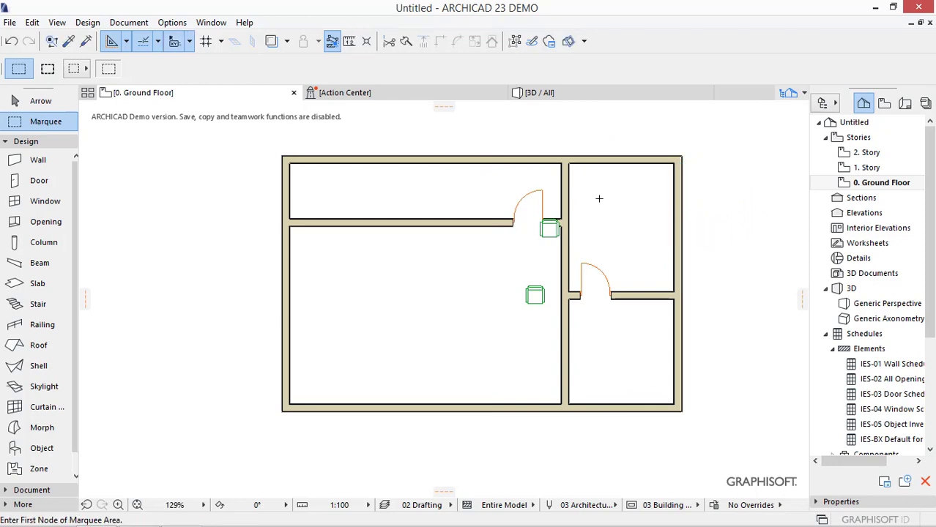
key("ctrl+z")
key("Escape")
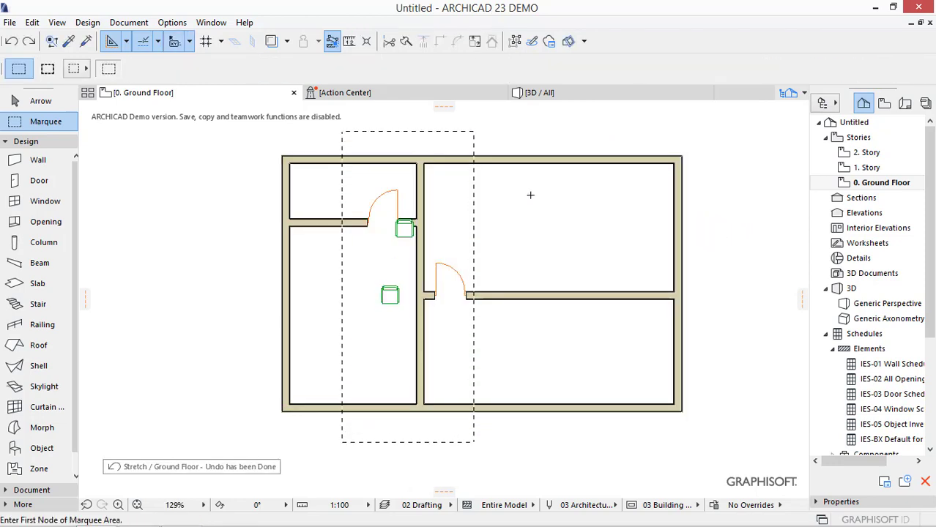
- Try to stretch the marqueed interior wall group horizontally to 300 beyond the right outer wall's inner face
key("ctrl+h")
left_click(424, 163)
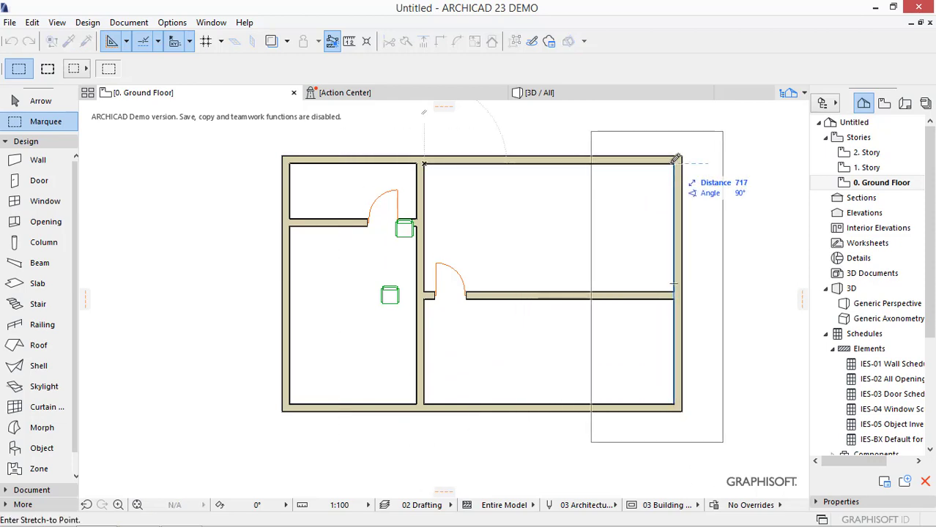
key("x")
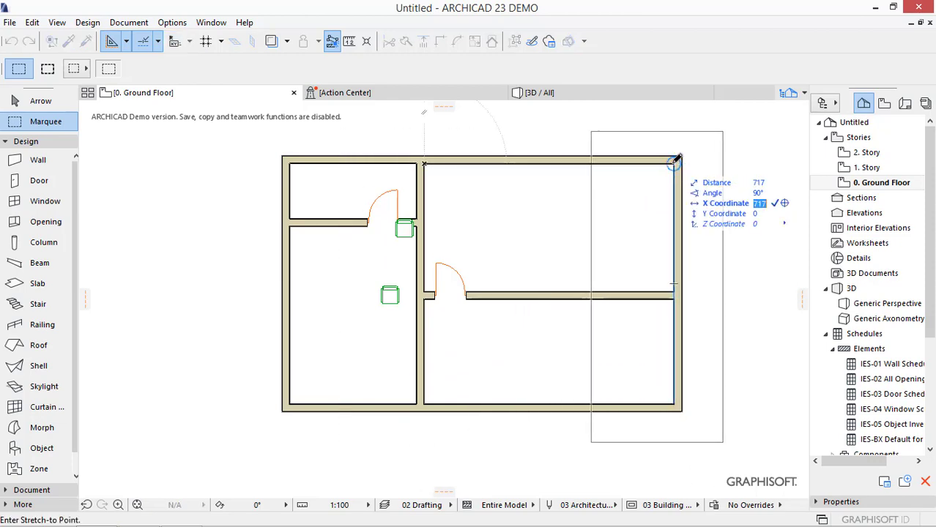
type("300")
key("Return")
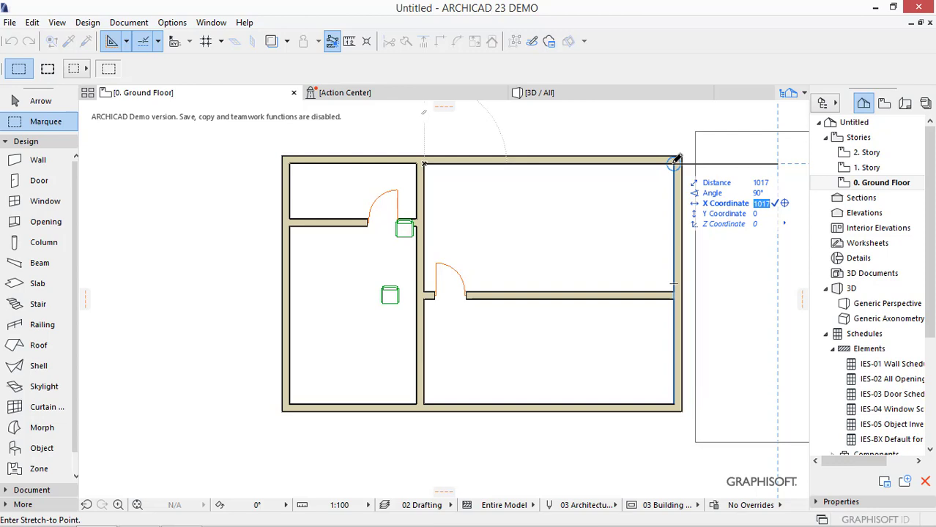
key("Return")
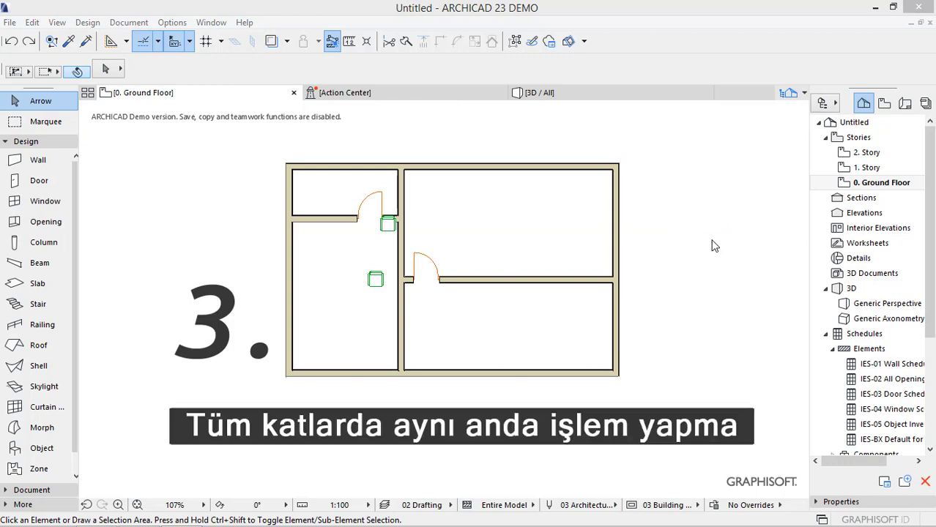
- Enclose the left outer wall in a single-story marquee on the ground floor and stretch it inward by about 125
left_click(46, 122)
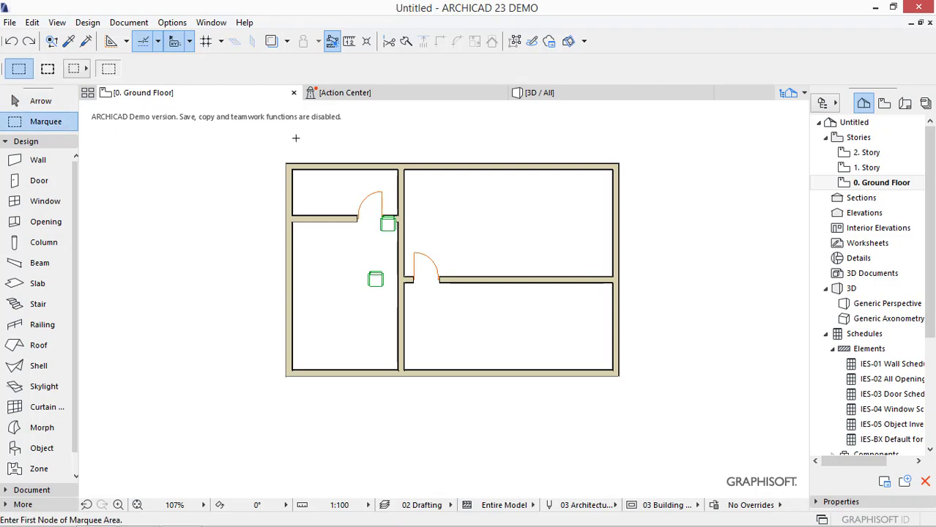
left_click(332, 143)
left_click(254, 409)
left_click(286, 164)
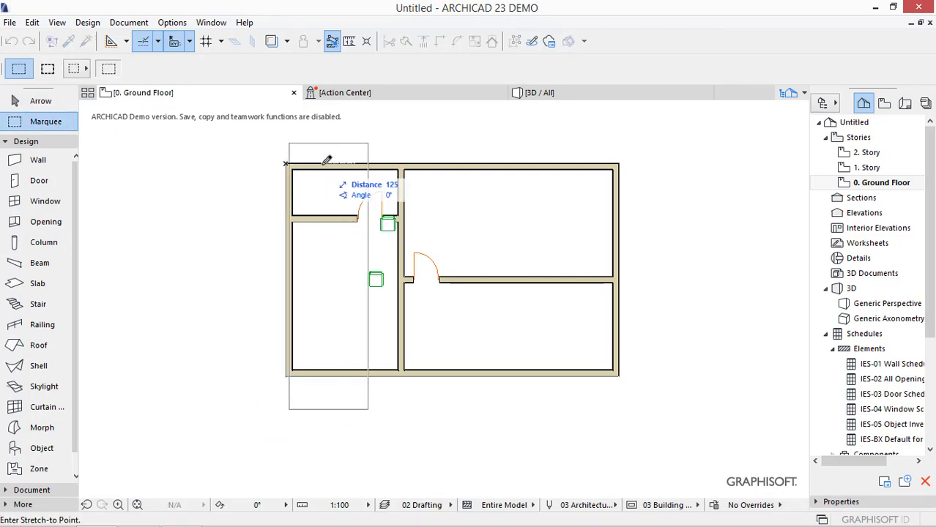
left_click(323, 164)
- Examine the ground-floor wall stretch in the 3D view, return to the plan and undo it
key("F3")
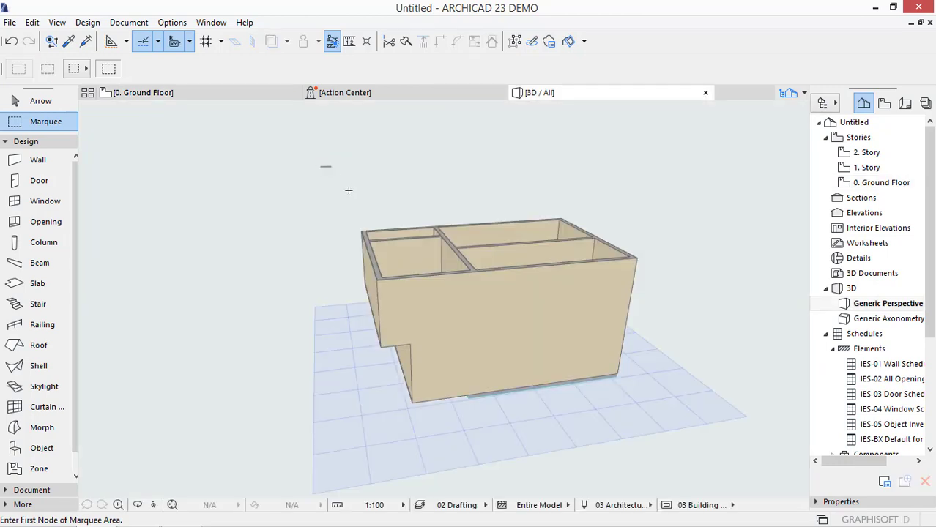
middle_click_drag(688, 303, 653, 298, "shift")
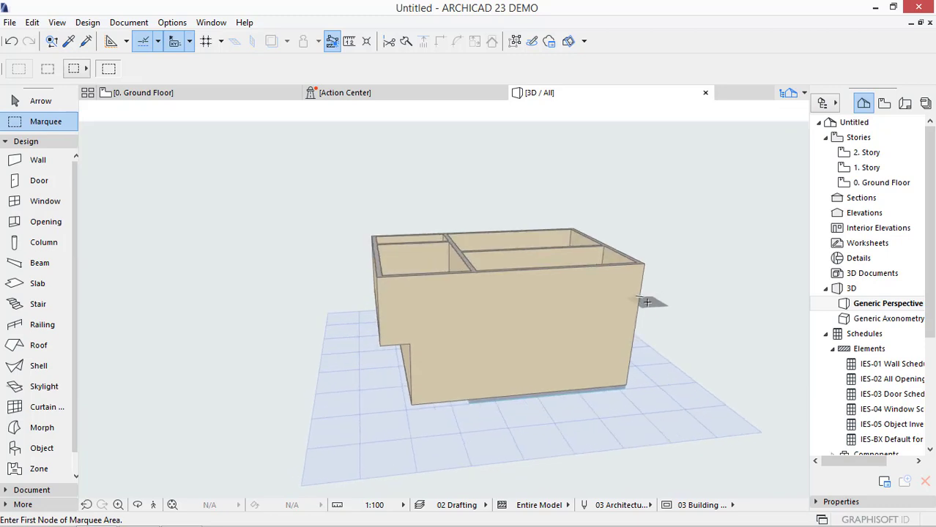
key("F2")
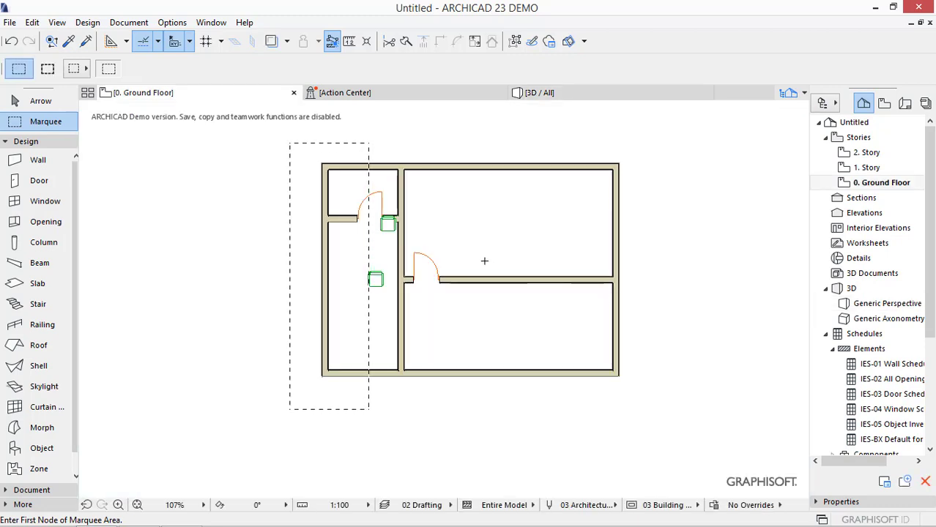
key("ctrl+z")
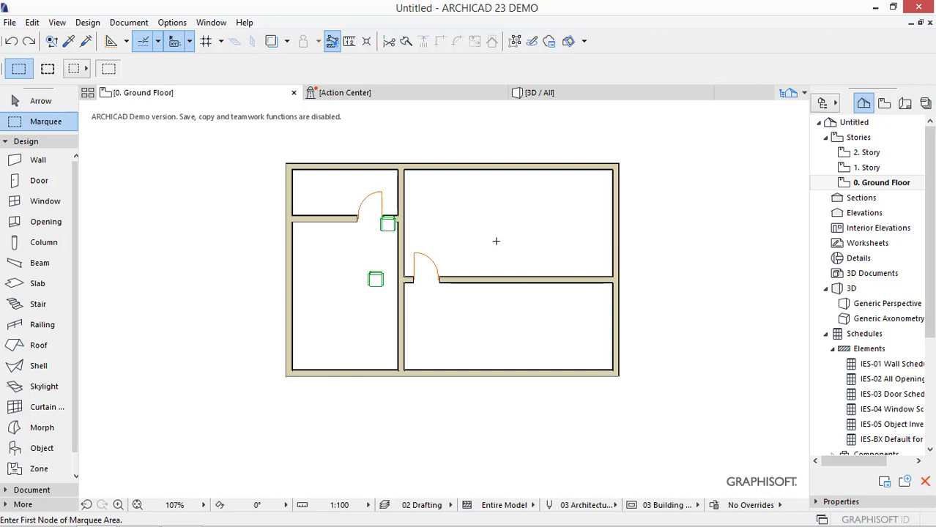
- Enclose the left outer wall in an all-stories marquee and stretch it to the right, narrowing the left-hand rooms
left_click(48, 68)
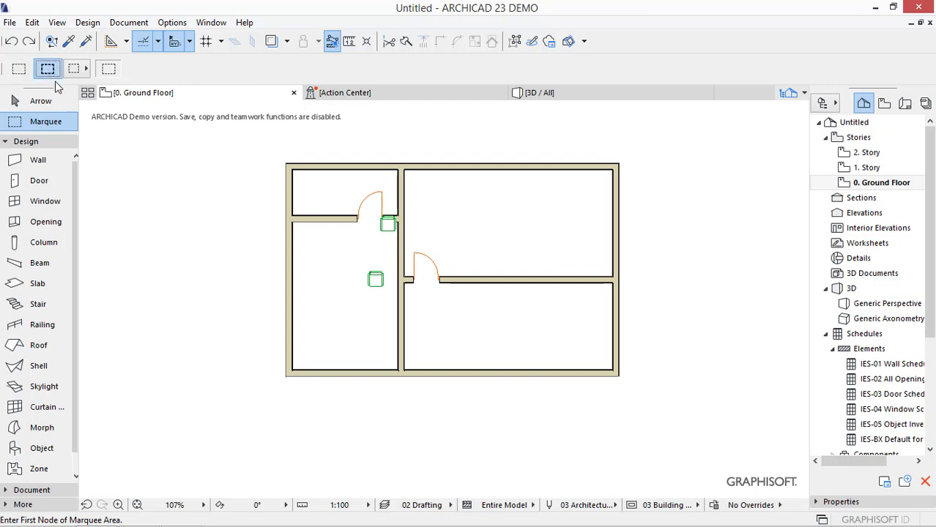
left_click(329, 145)
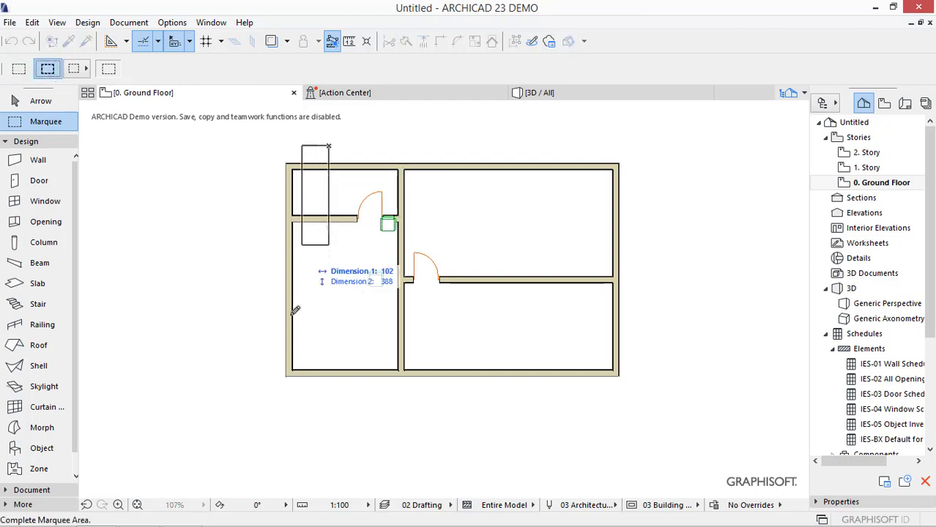
left_click(249, 417)
left_click(288, 181)
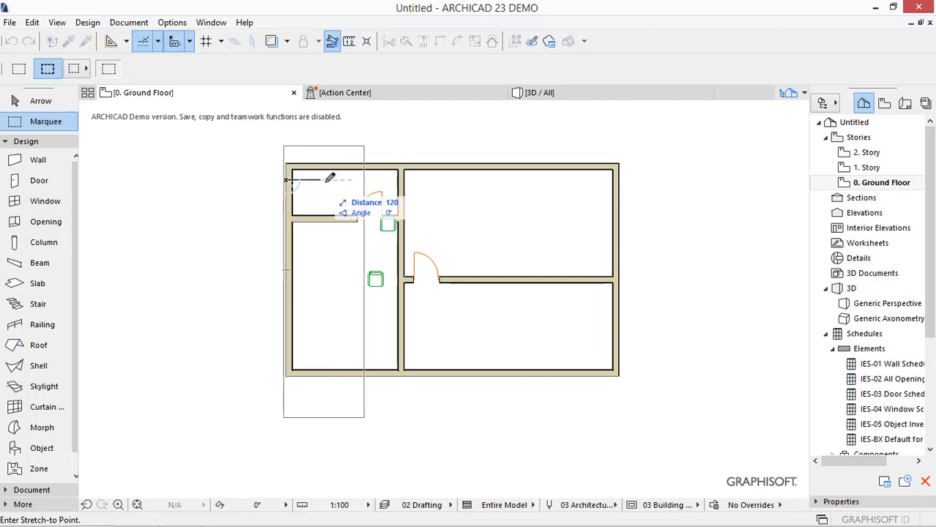
left_click(333, 175)
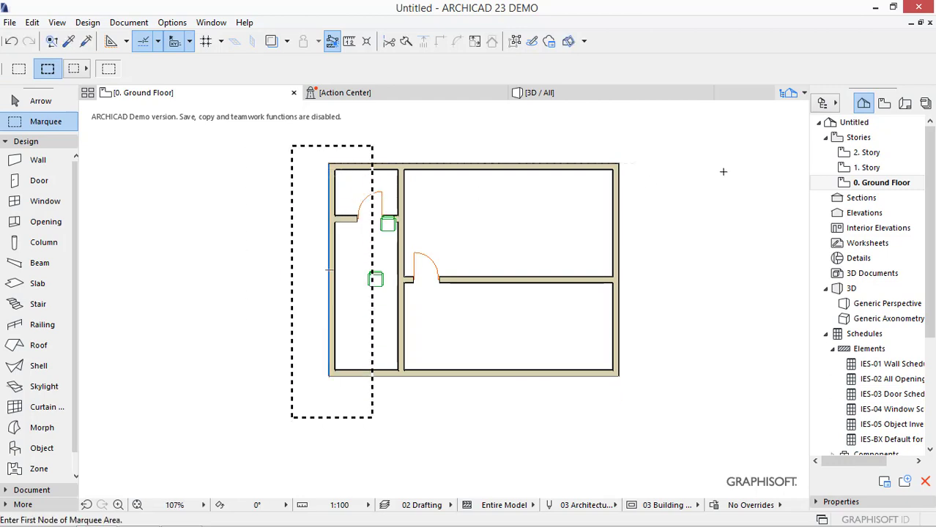
- Open the 1. Story plan and examine the stretched left wall there and in the 3D view
left_click(872, 168)
double_click(877, 170)
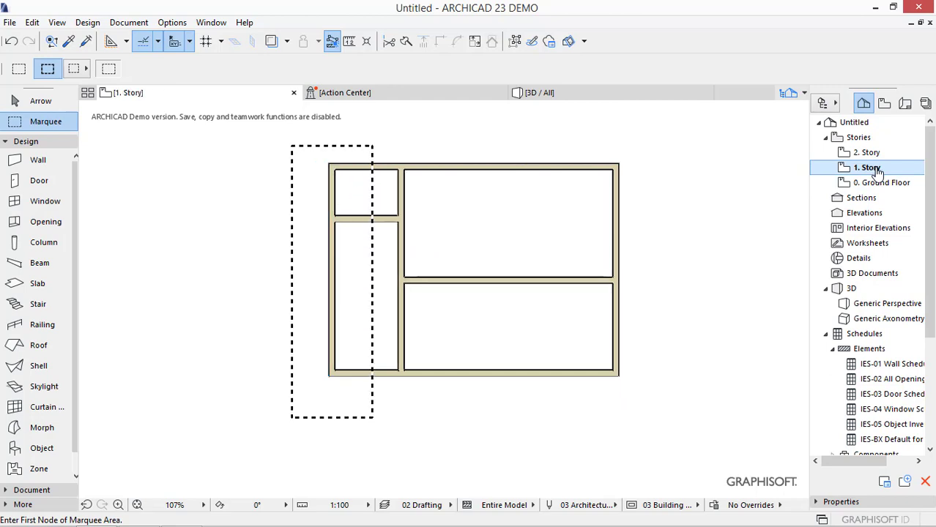
key("F3")
middle_click_drag(691, 199, 712, 248, "shift")
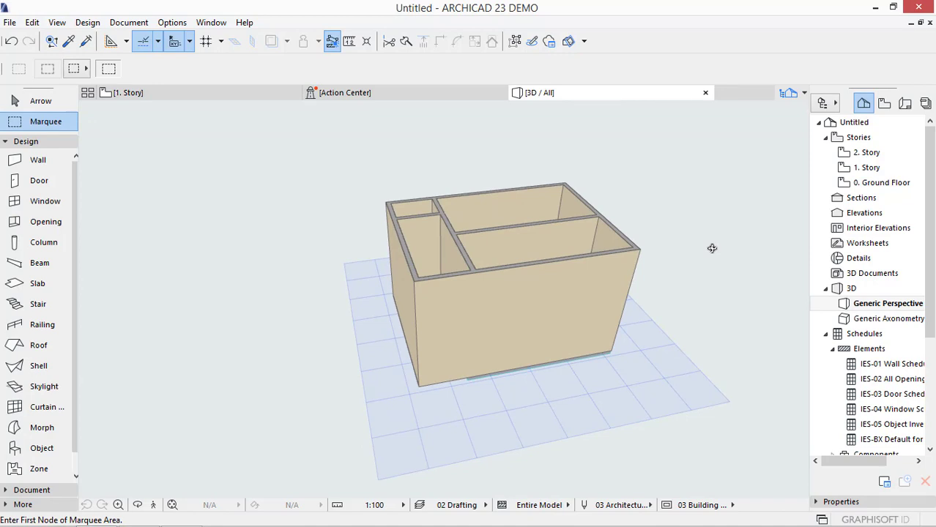
key("F2")
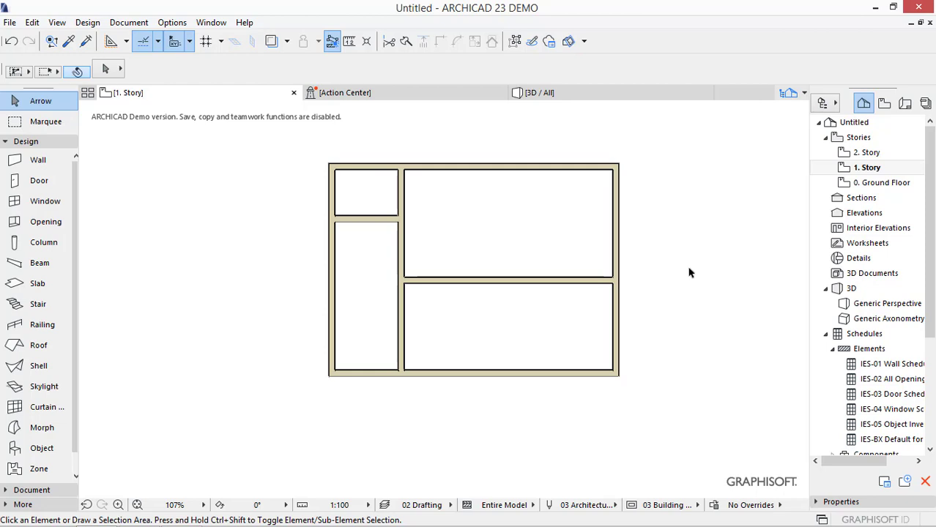
- Place a 90 × 150 window in the lower outer wall of the narrow left room on 1. Story
left_click(50, 204)
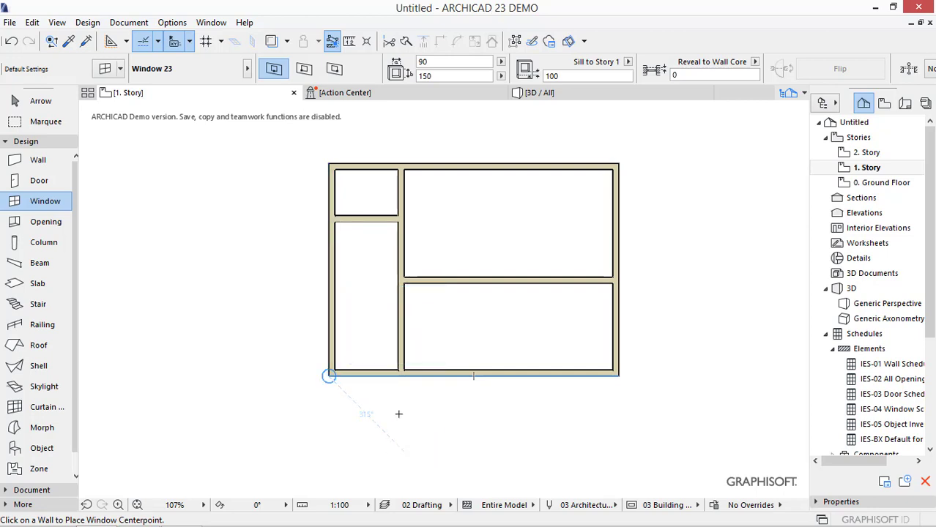
left_click(372, 379)
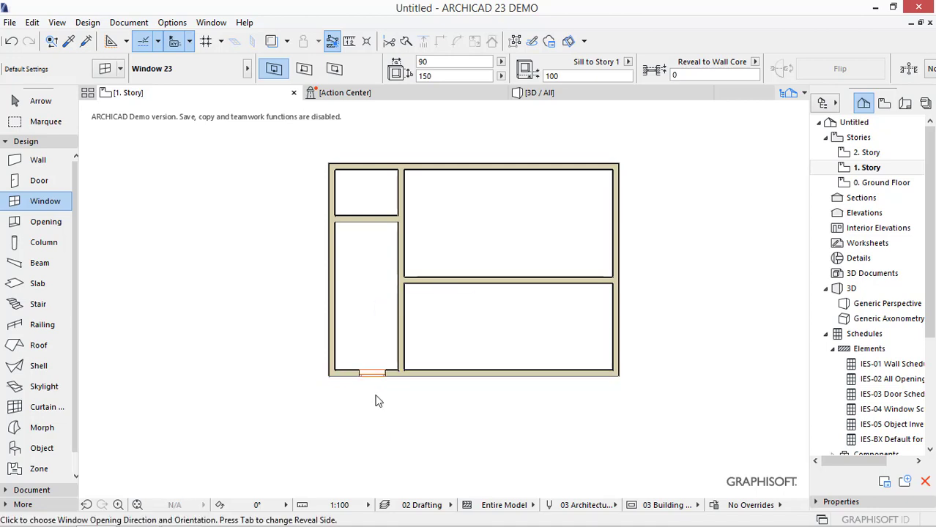
left_click(375, 392)
key("Escape")
- Move the window along the wall until its left edge meets the building's lower-left outer corner
left_click(360, 374)
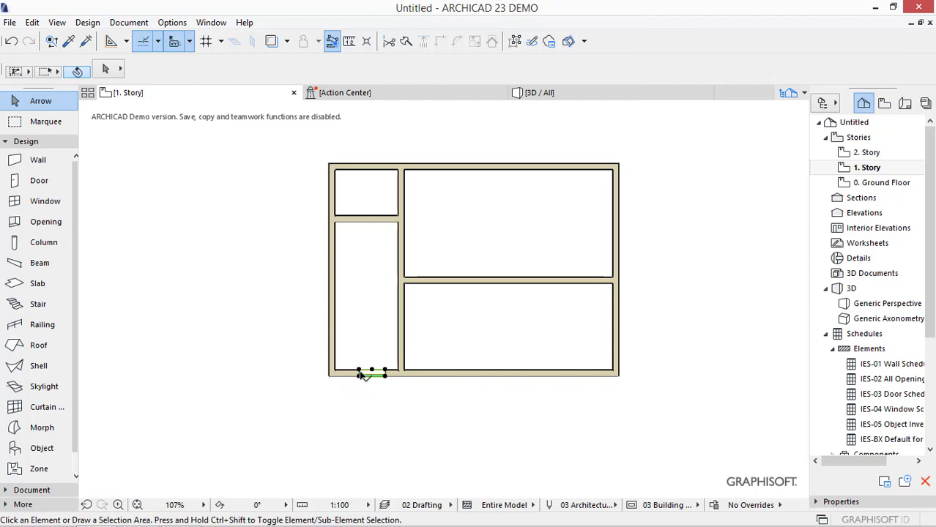
left_click(359, 375)
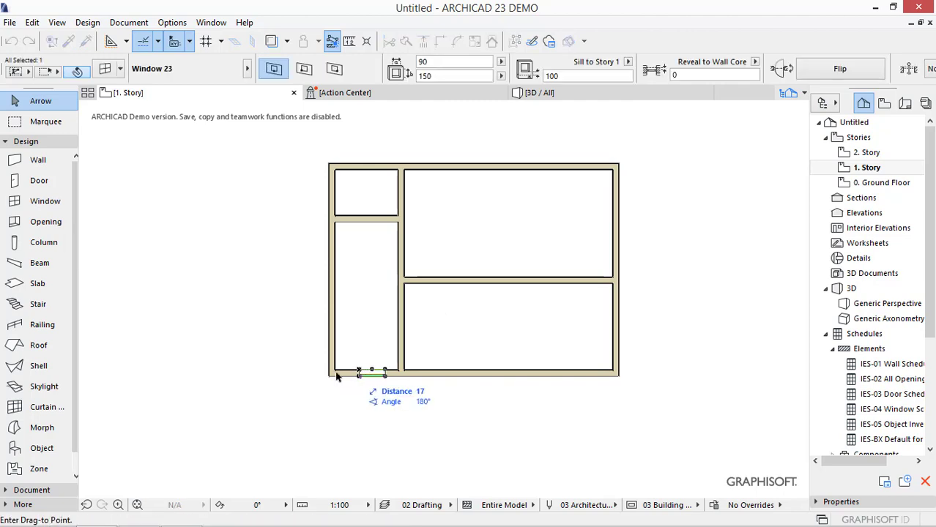
scroll(336, 377, "up", 4)
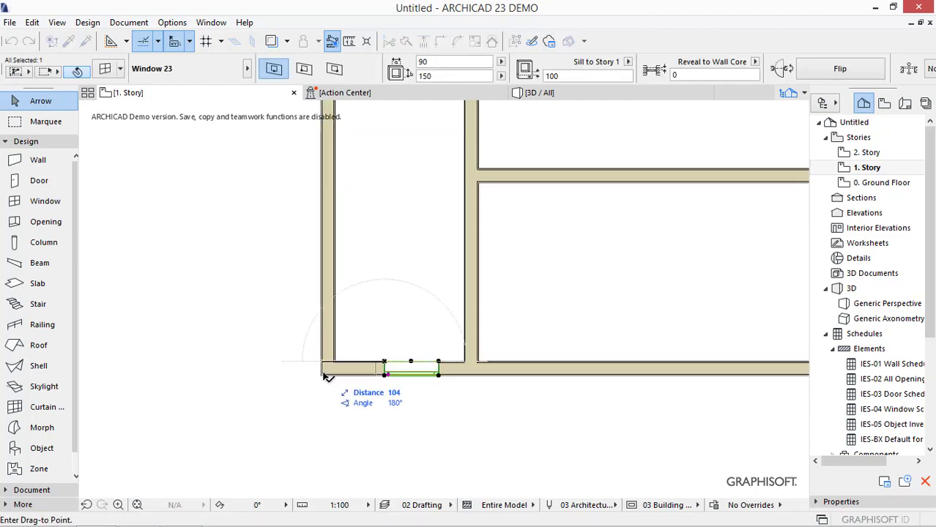
key("Escape")
left_click(323, 374)
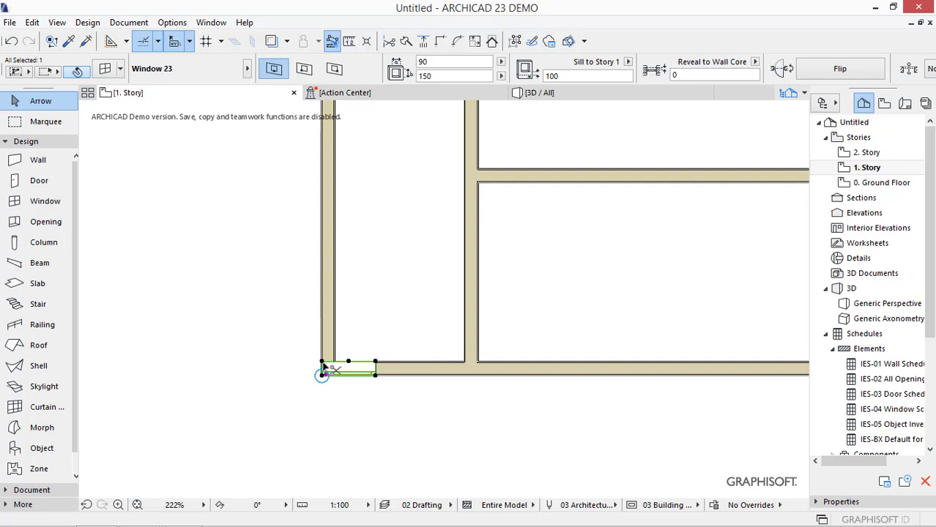
- Move the window 100 to the right from the building's lower-left outer corner
left_click(323, 370)
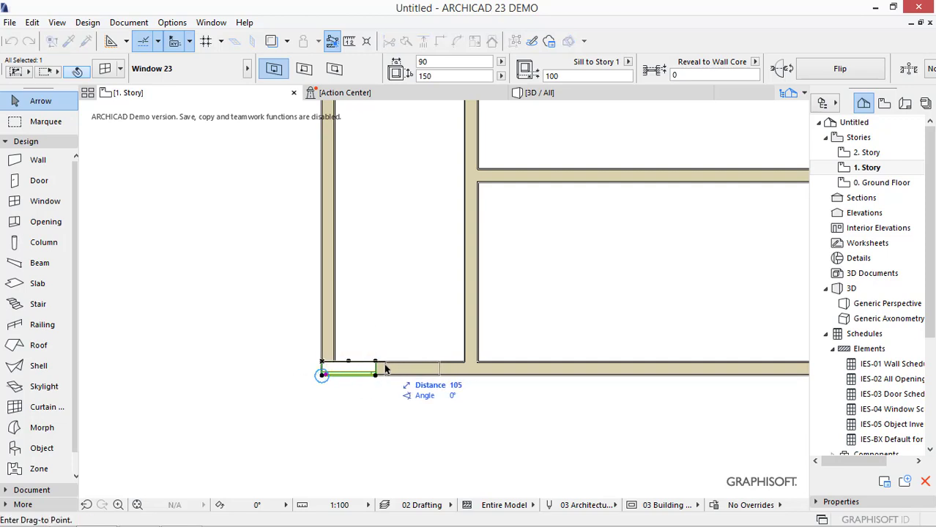
type("1")
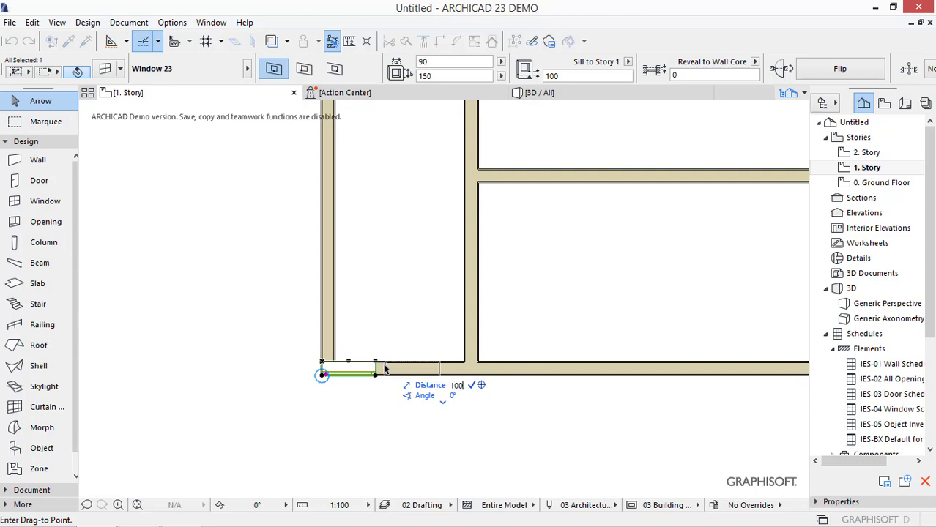
key("Return")
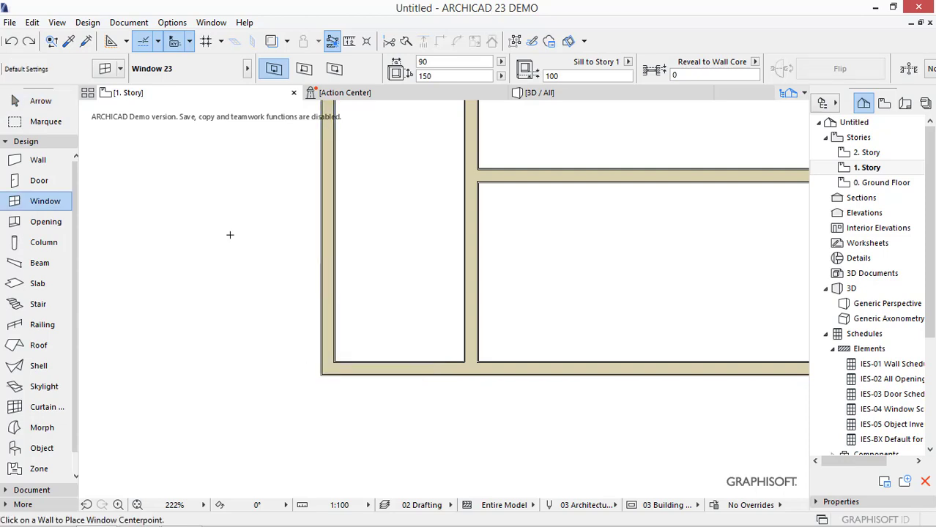
- Place a 90 × 150 window in the lower outer wall, centred 100 from the building's lower-left outer corner
key("Escape")
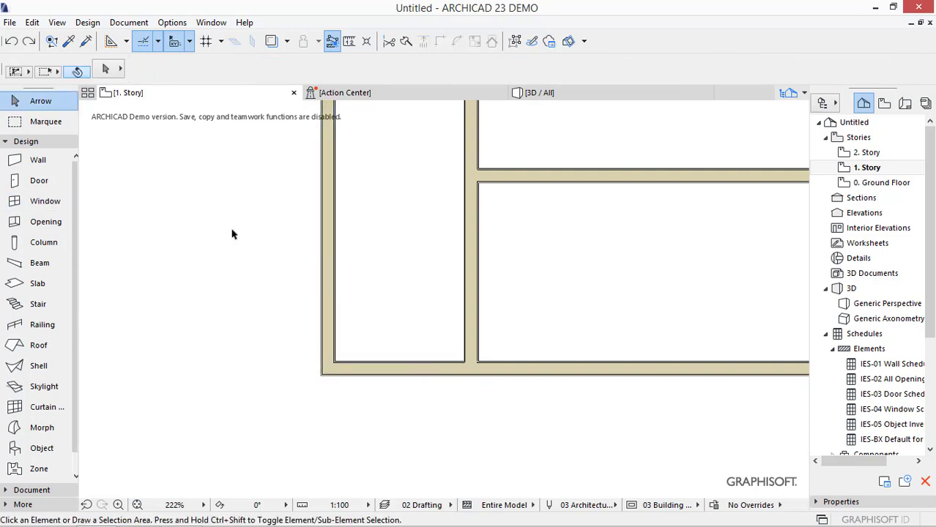
left_click(36, 202)
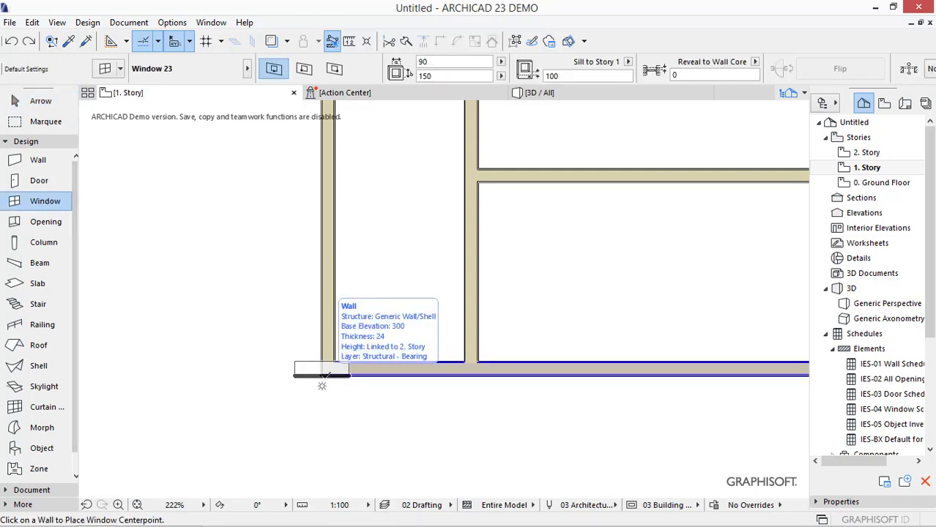
type("x")
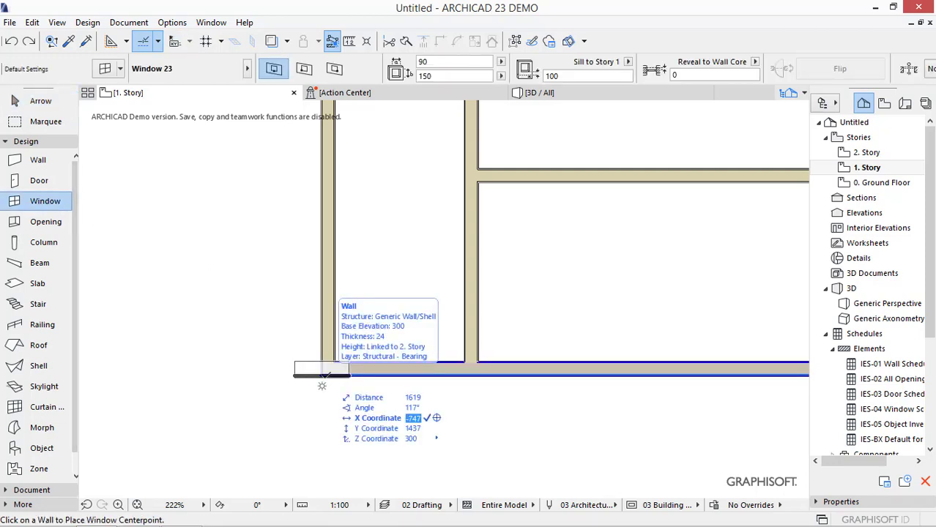
type("100")
key("Return")
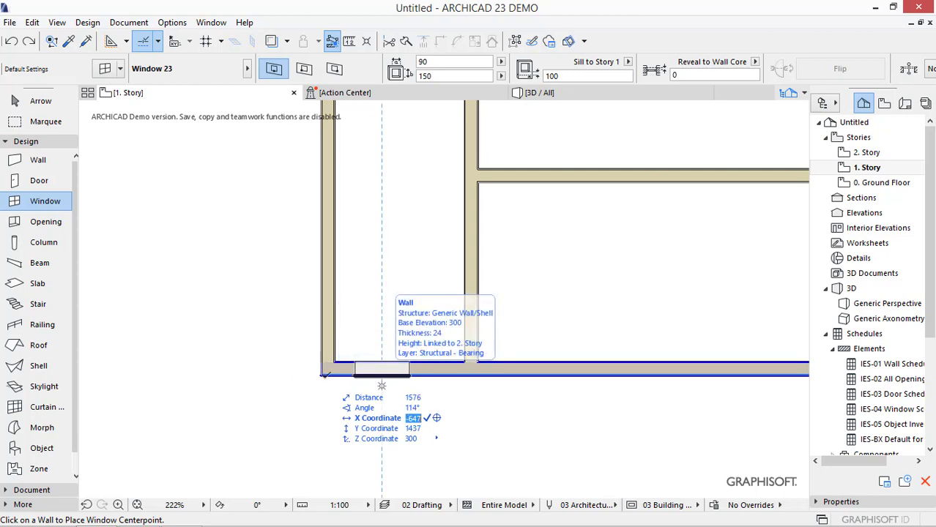
left_click(381, 386)
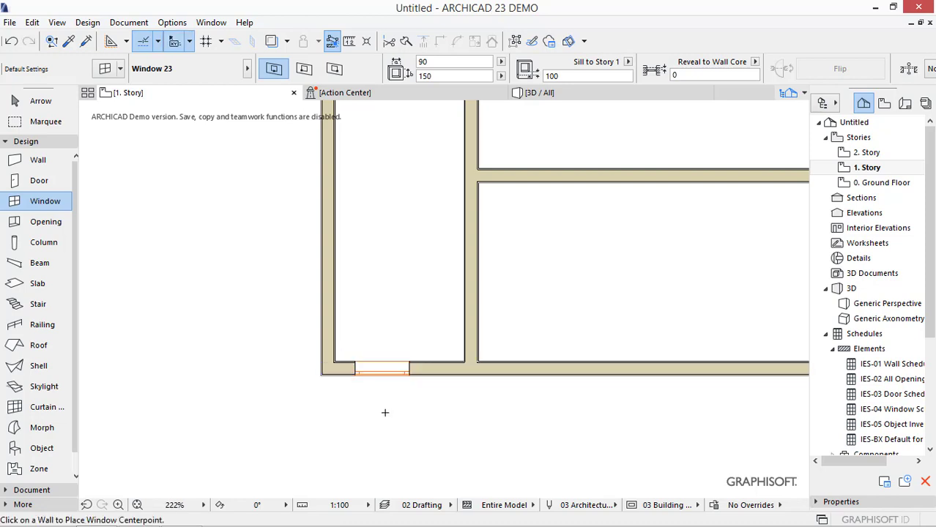
- Measure the distance from the building's lower-left outer corner to the window's left edge
key("Escape")
key("m")
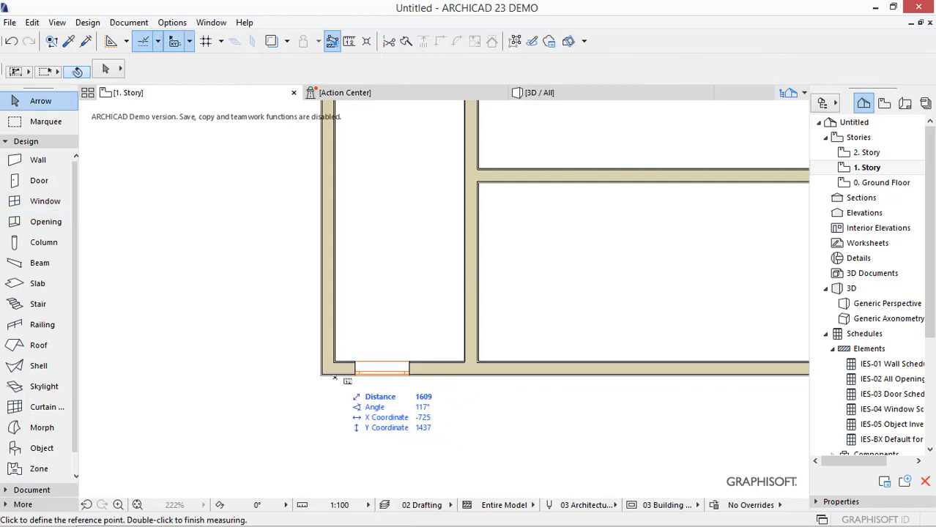
left_click(322, 375)
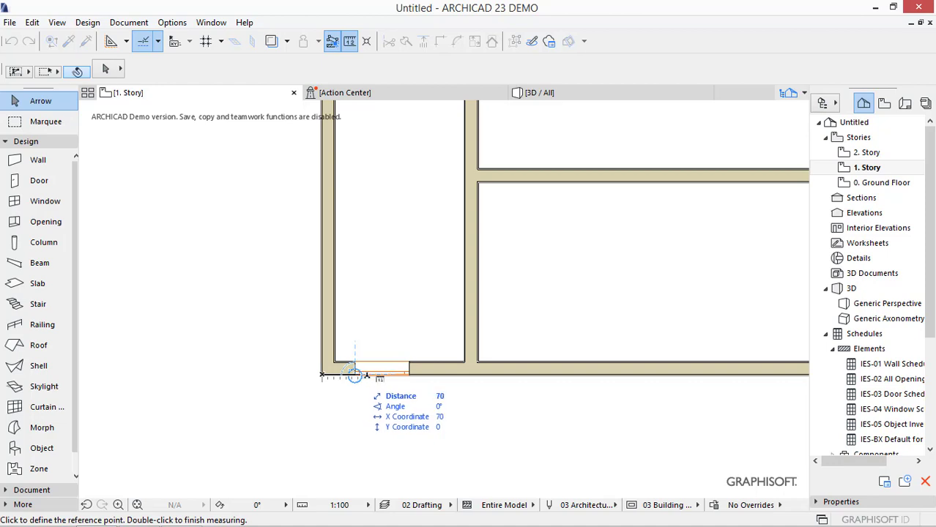
key("Escape")
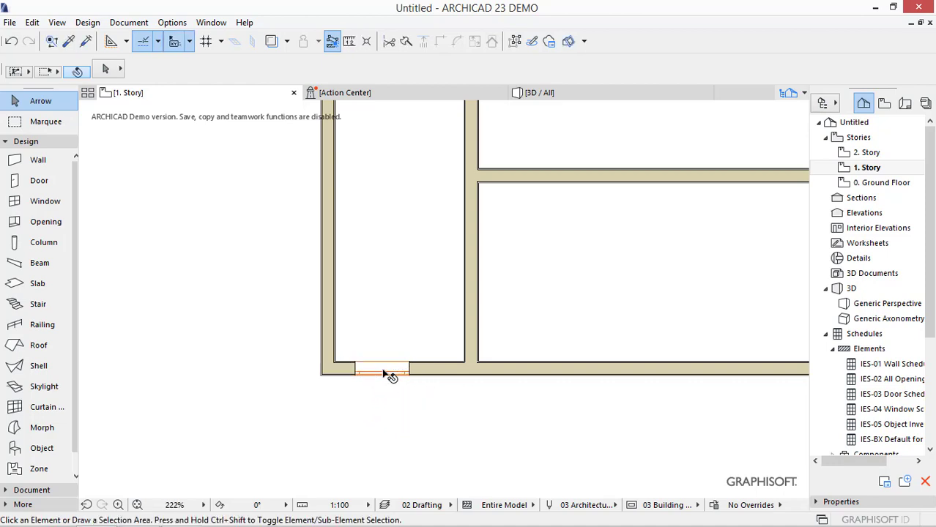
- Cycle the placed window's anchor point through the centre and side options
left_click(386, 371)
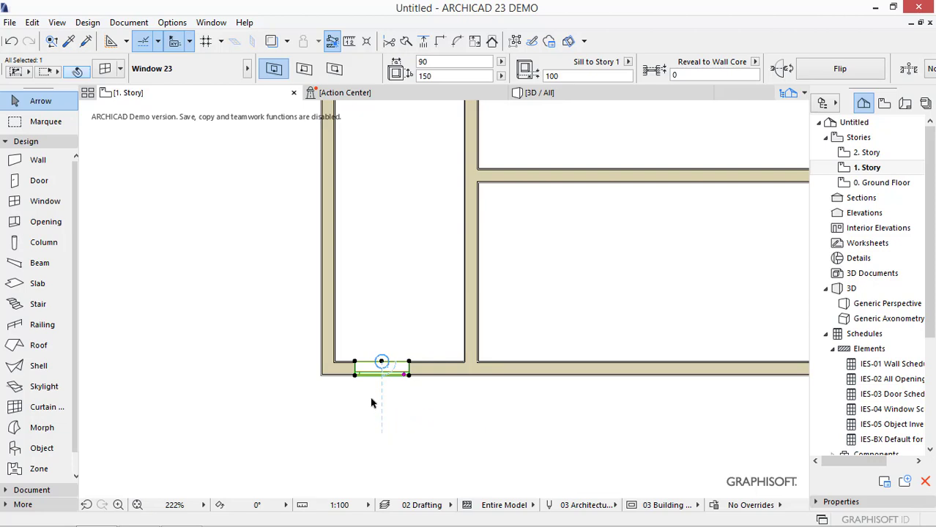
left_click(305, 70)
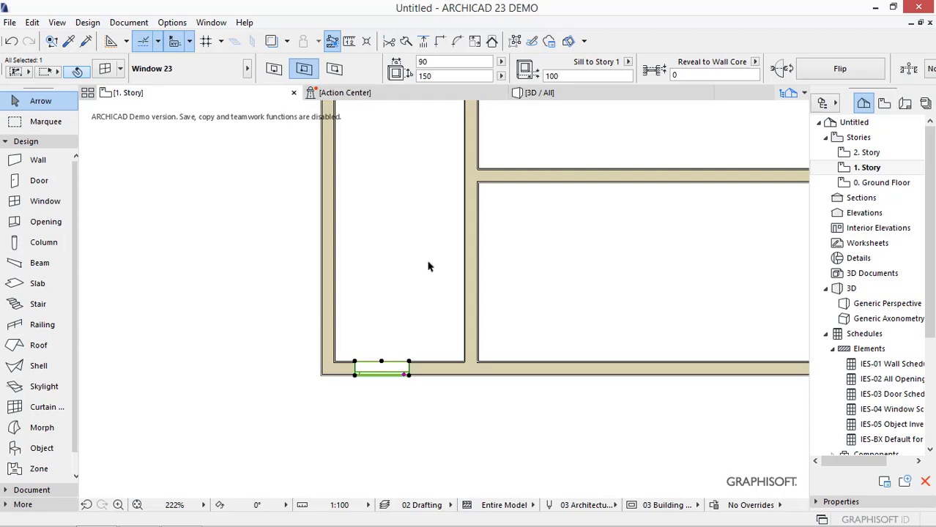
key("c")
key("c")
key("c")
key("c")
key("c")
key("c")
key("c")
key("c")
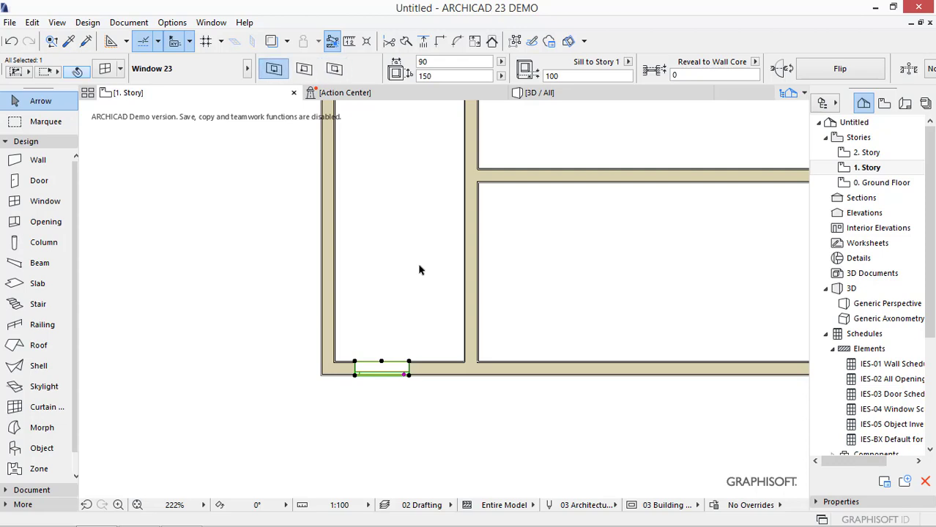
key("Escape")
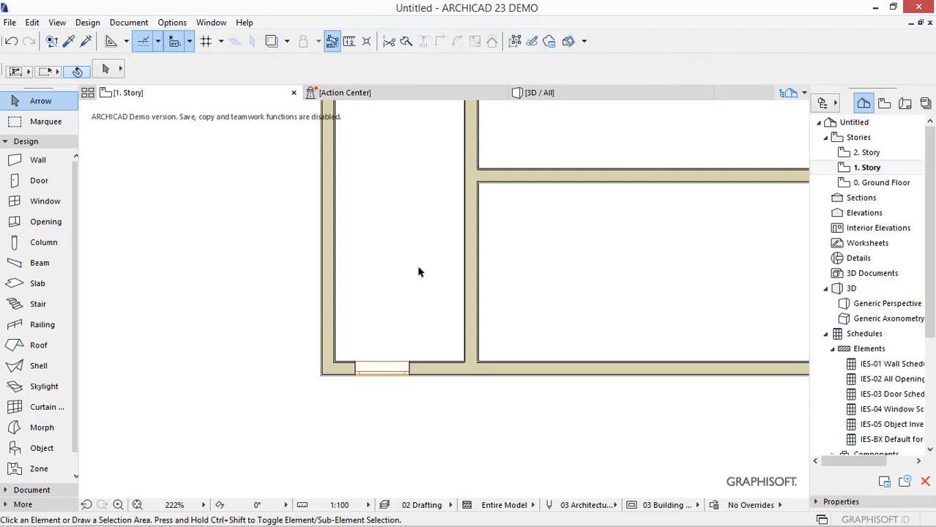
- Replace the window with a 90 × 150 one anchored by its left edge, 100 from the building's lower-left outer corner
left_click(356, 366)
key("Delete")
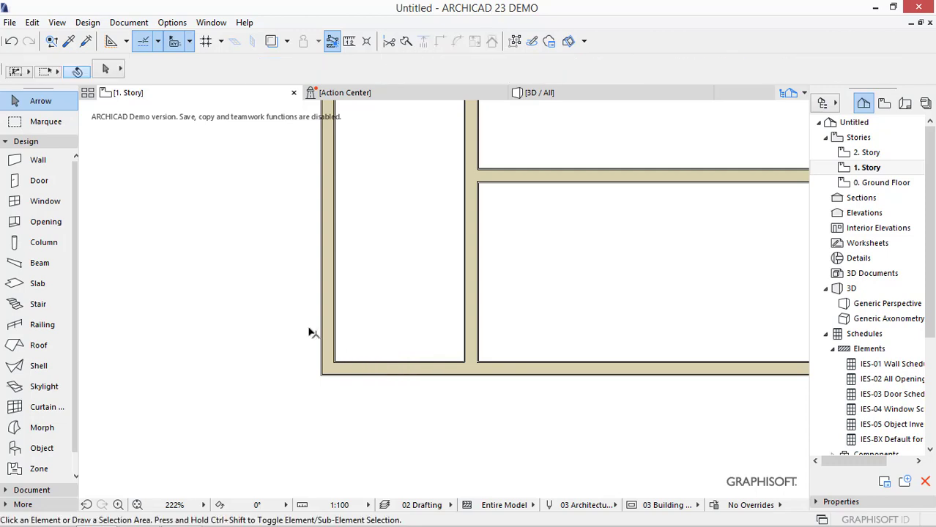
left_click(51, 206)
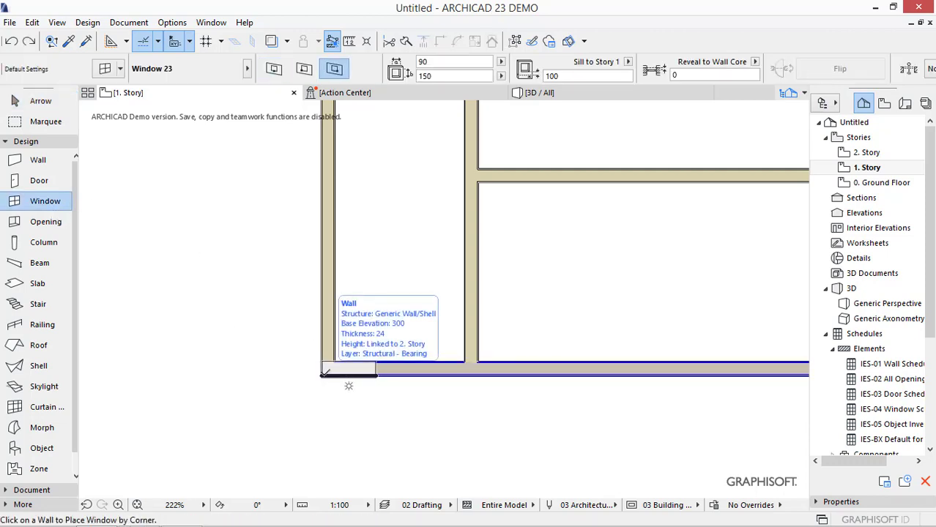
type("x1")
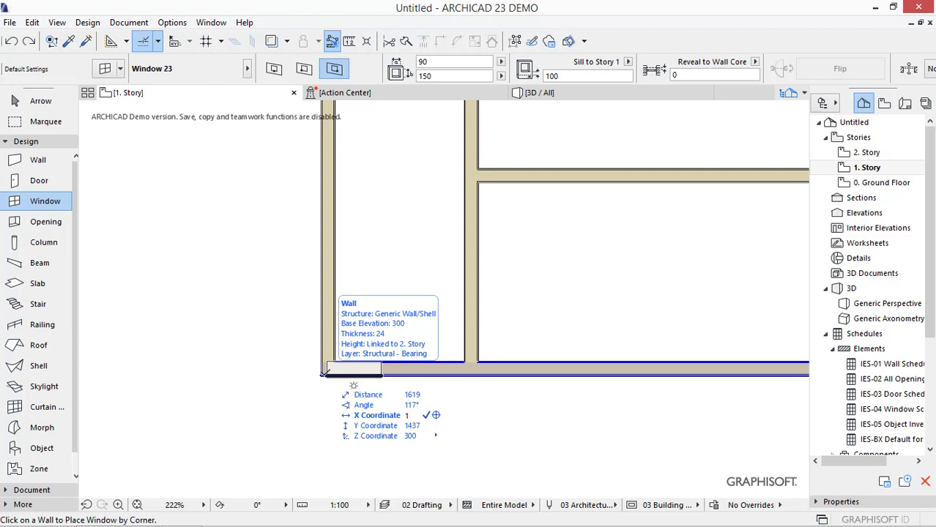
key("Return")
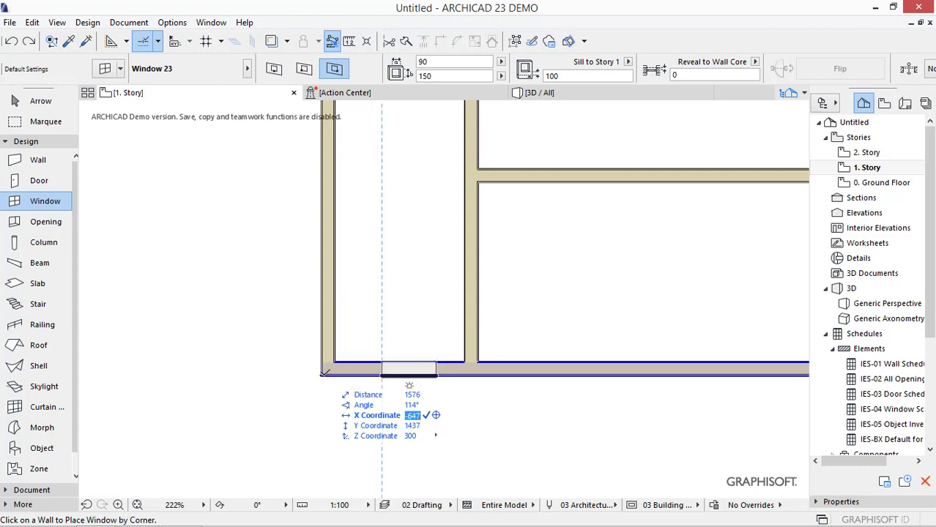
left_click(381, 376)
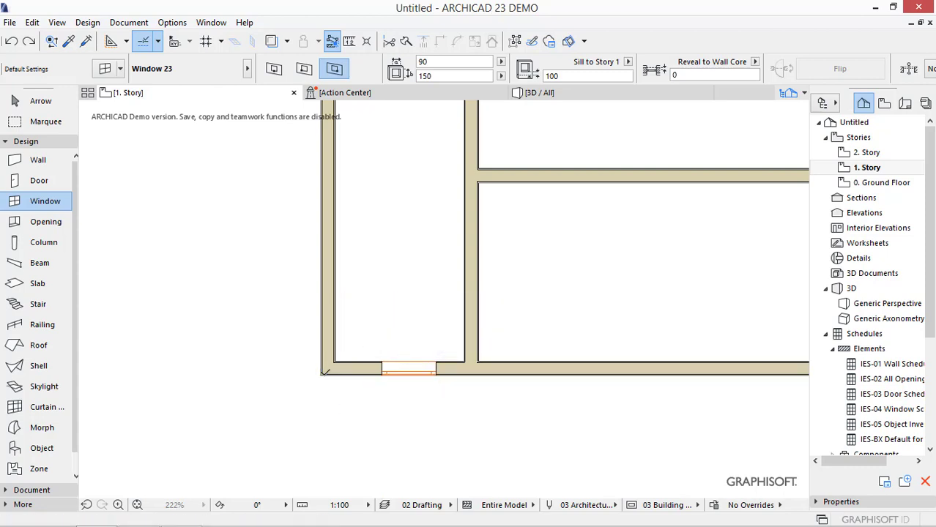
- Measure the distance from the new window's left edge back to the building's lower-left outer corner
key("m")
left_click(381, 376)
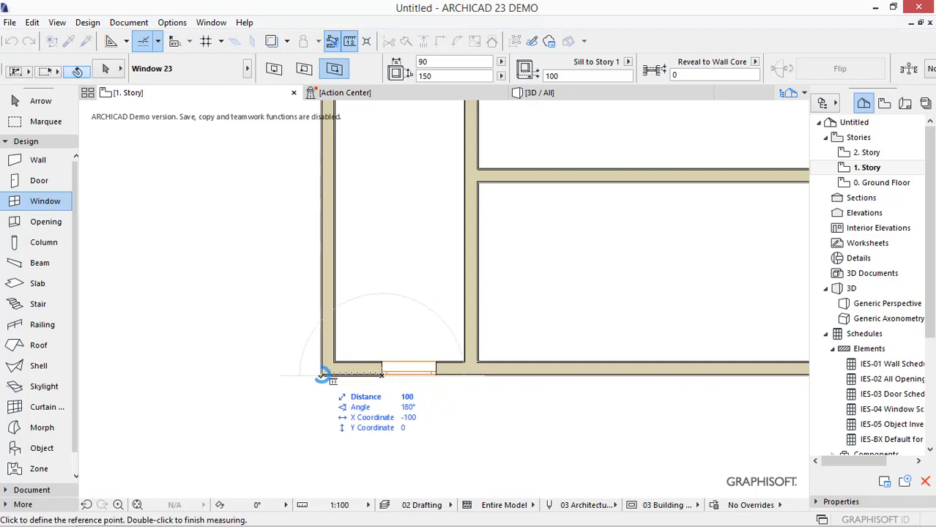
key("Escape")
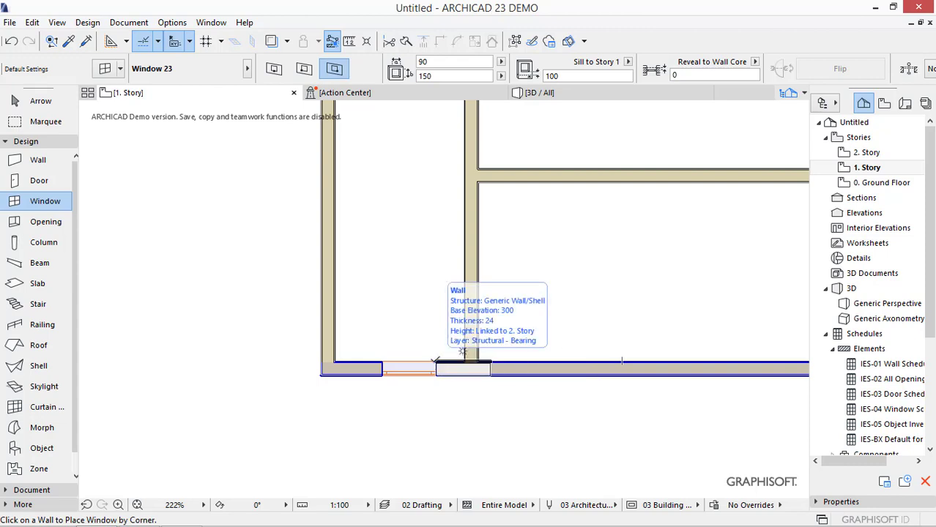
- Place a second 90 × 150 window in the same wall, starting 100 from the first window's right edge
type("x")
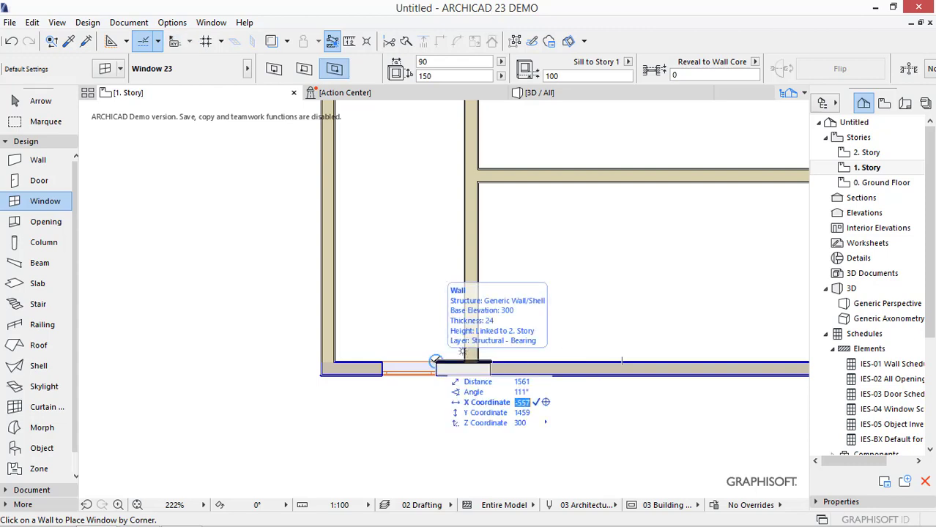
type("100")
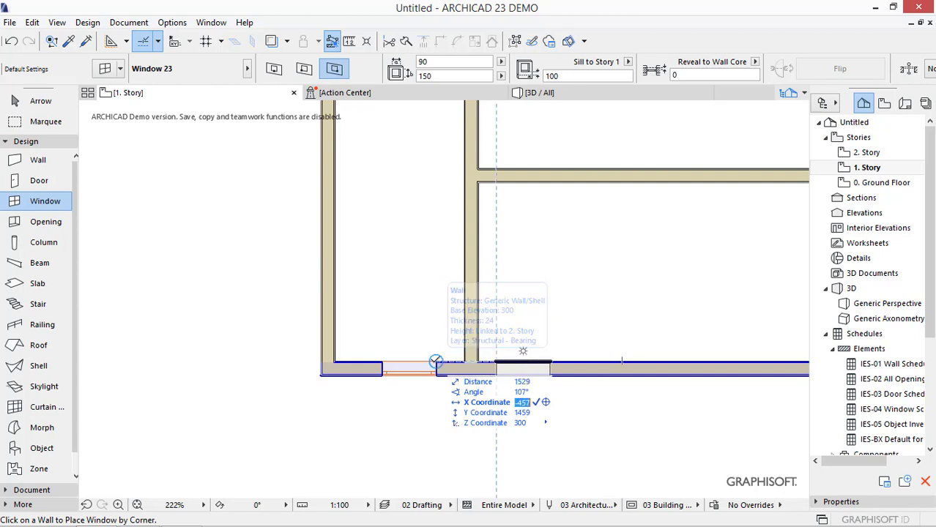
key("Return")
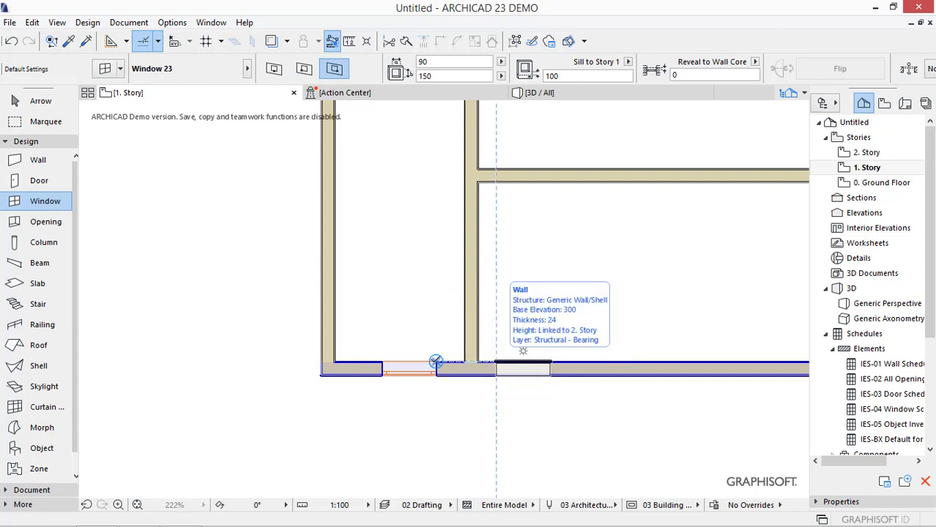
left_click(436, 361)
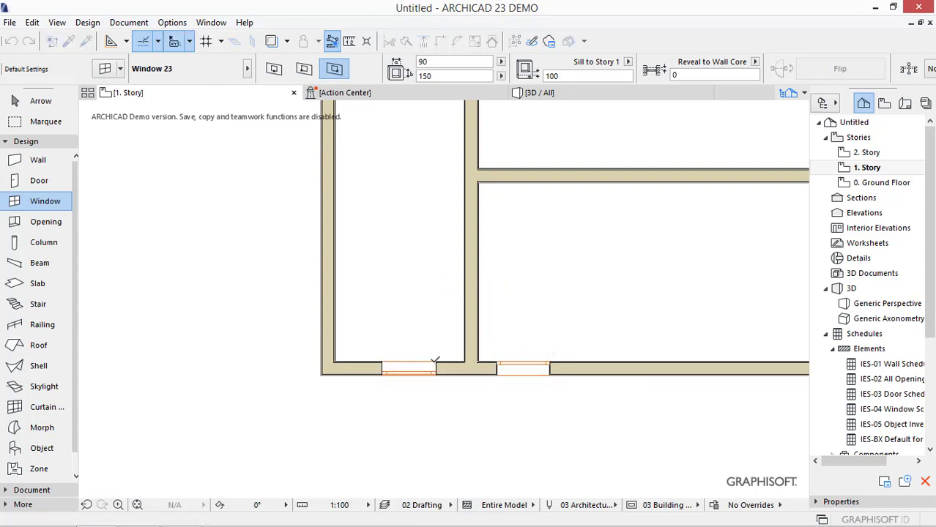
left_click(529, 383)
- Measure the gap between the two windows along the outer wall face
key("m")
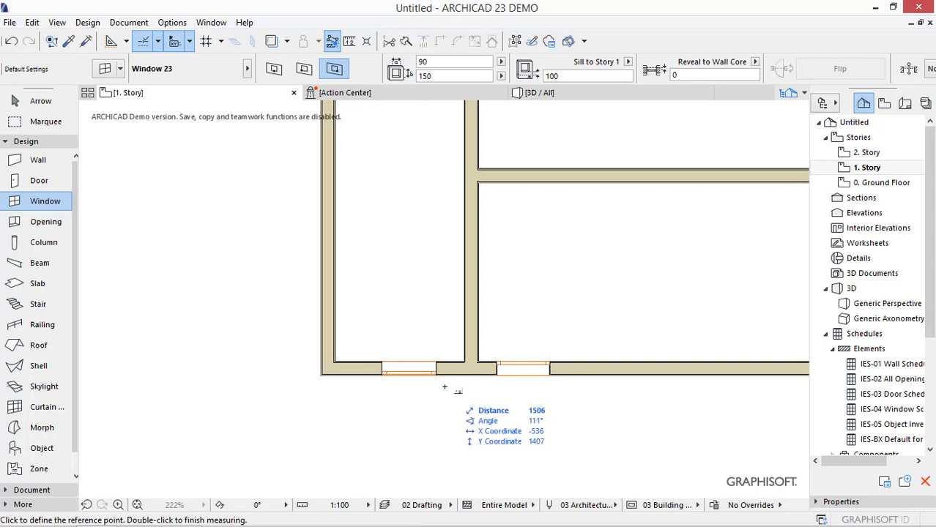
left_click(436, 376)
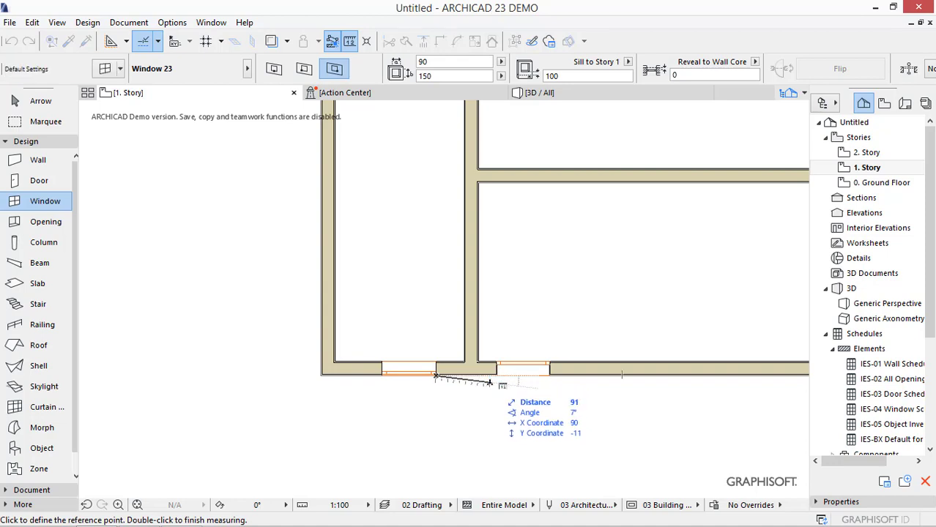
key("Escape")
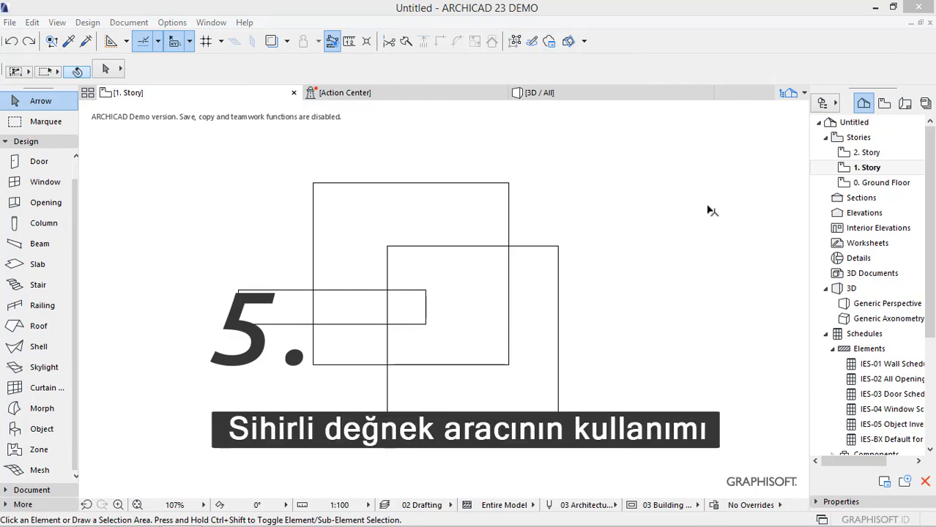
- Show the Control Box palette to examine its Magic Wand, and close the palette again
left_click(212, 25)
mouse_move(249, 220)
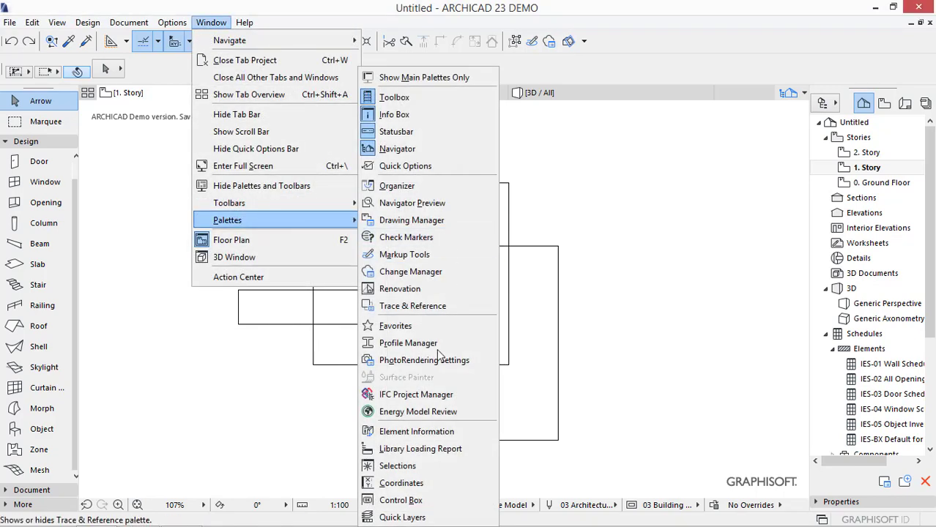
left_click(431, 500)
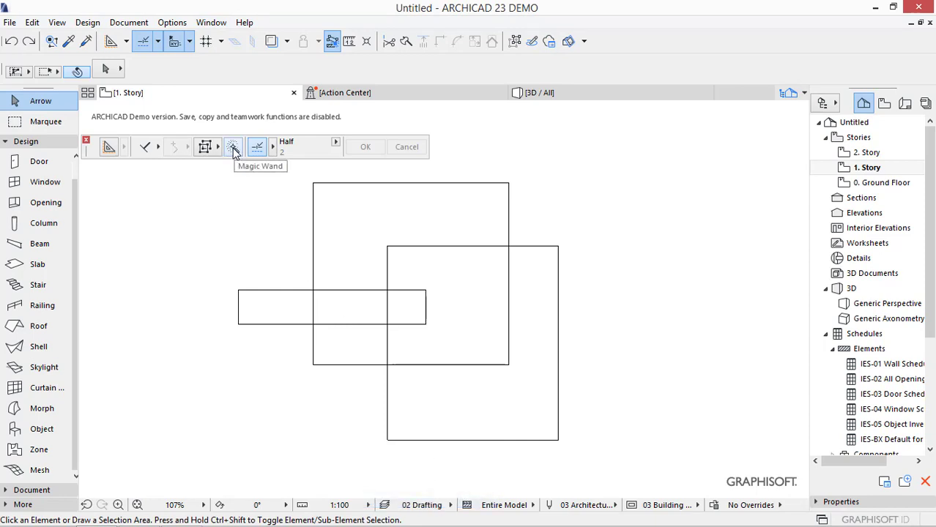
left_click(85, 140)
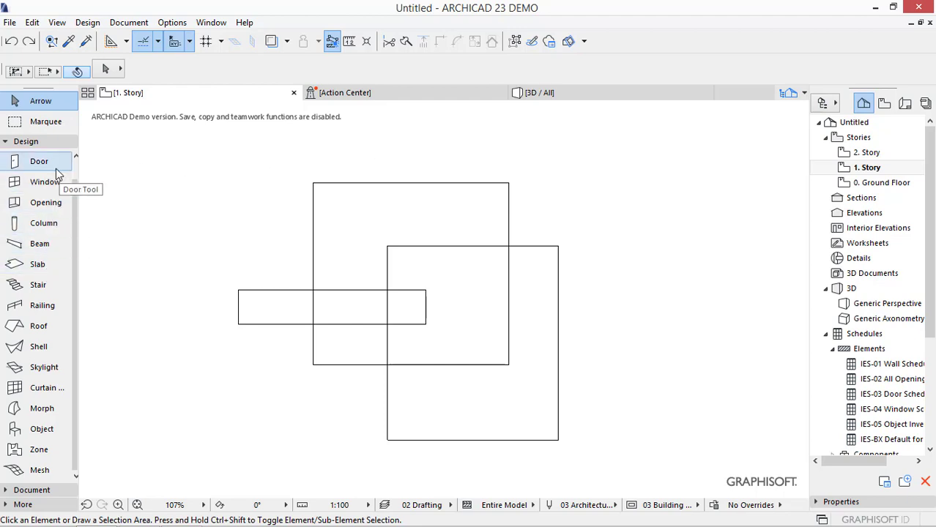
- Create slabs with the Magic Wand in the squares' overlap, the narrow rectangle and the full upper-left rectangle
left_click(73, 265)
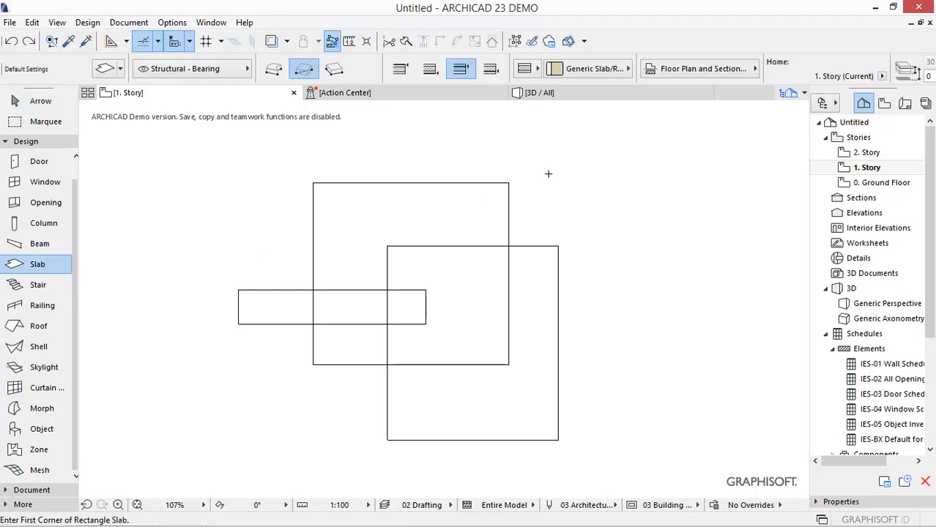
key("space")
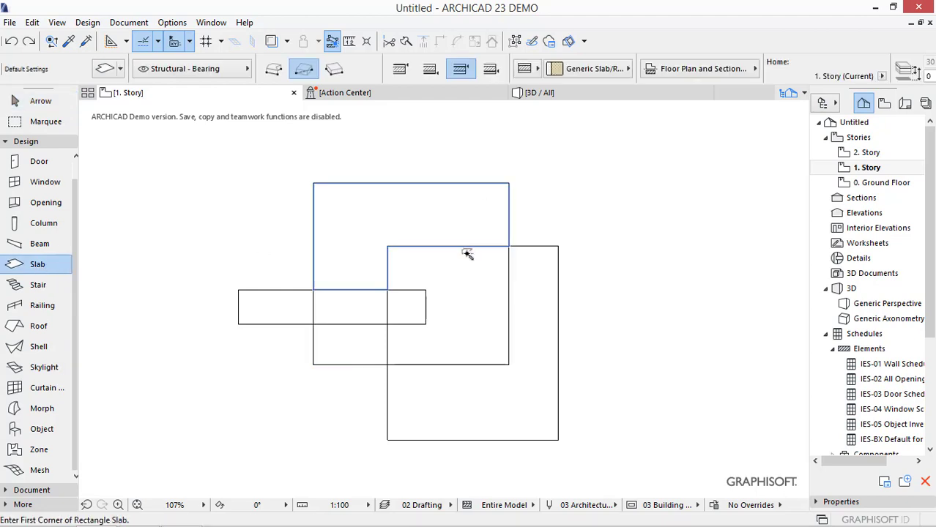
left_click(471, 287)
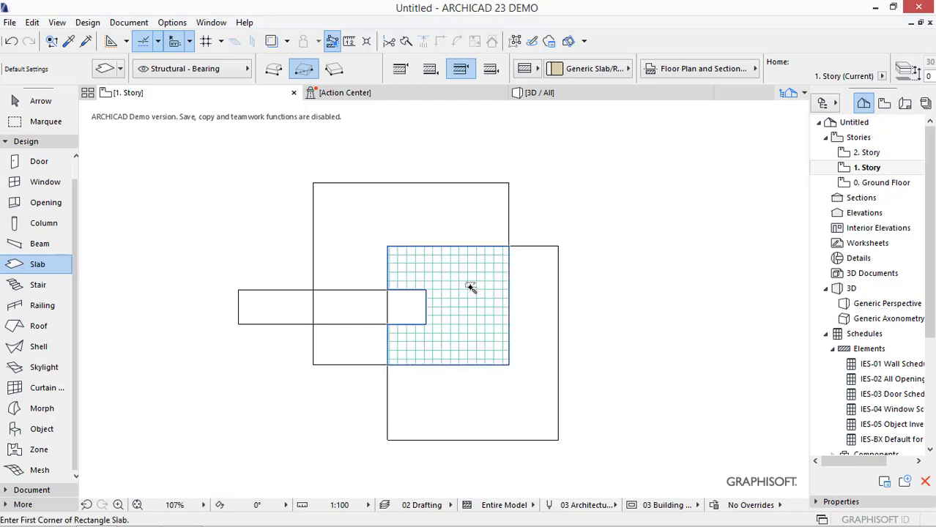
left_click(242, 292)
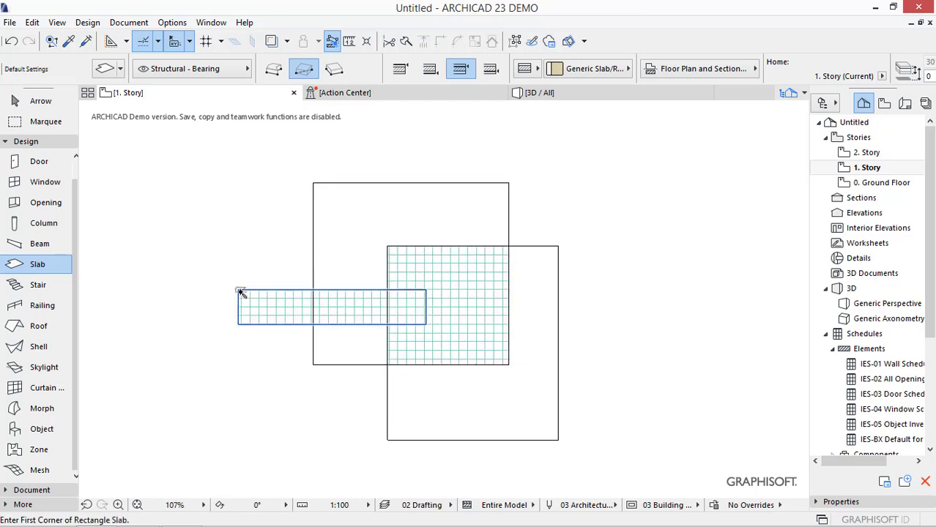
left_click(314, 185)
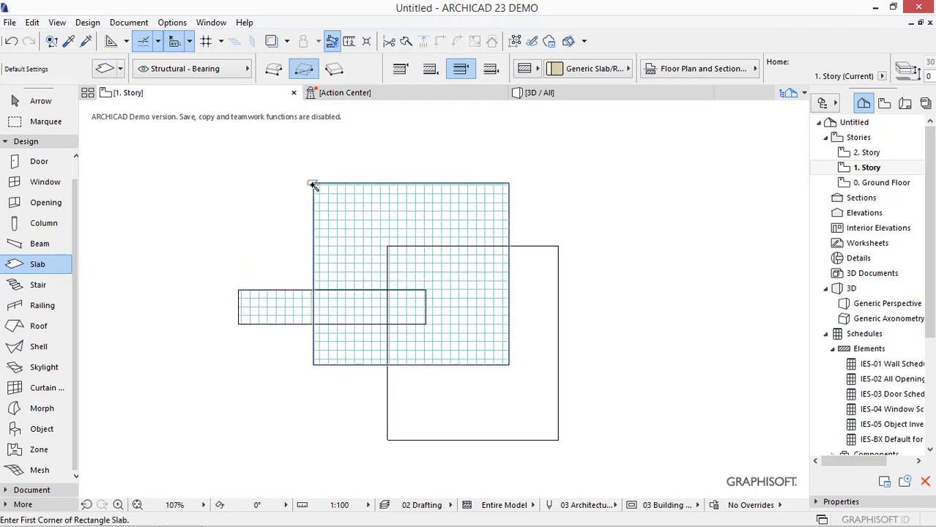
key("Escape")
- Select the large upper-left slab and subtract its upper part outside the other two rectangles with the Magic Wand
left_click(509, 184)
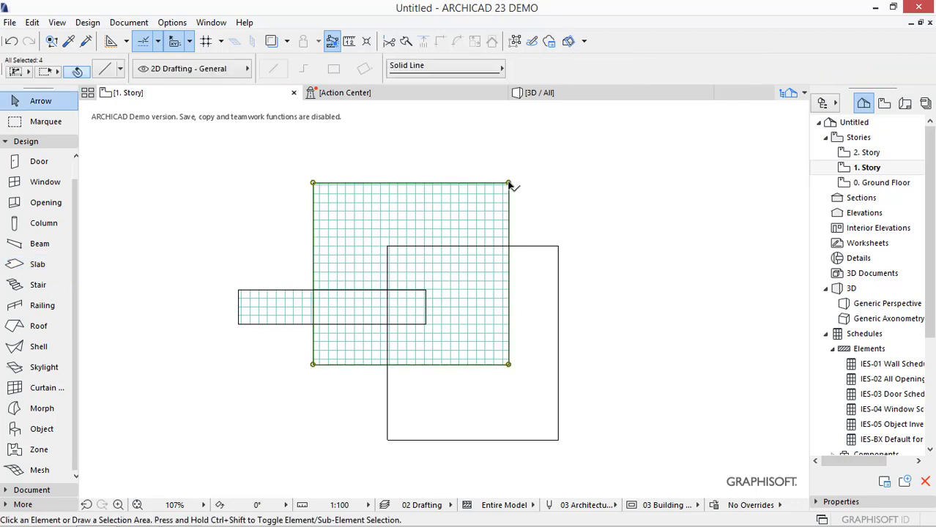
key("Tab")
left_click(510, 184)
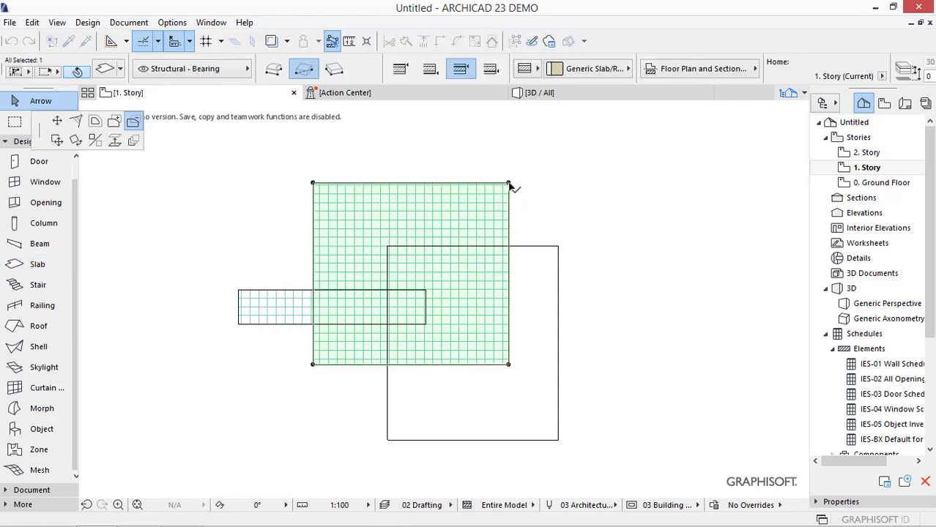
left_click(134, 123)
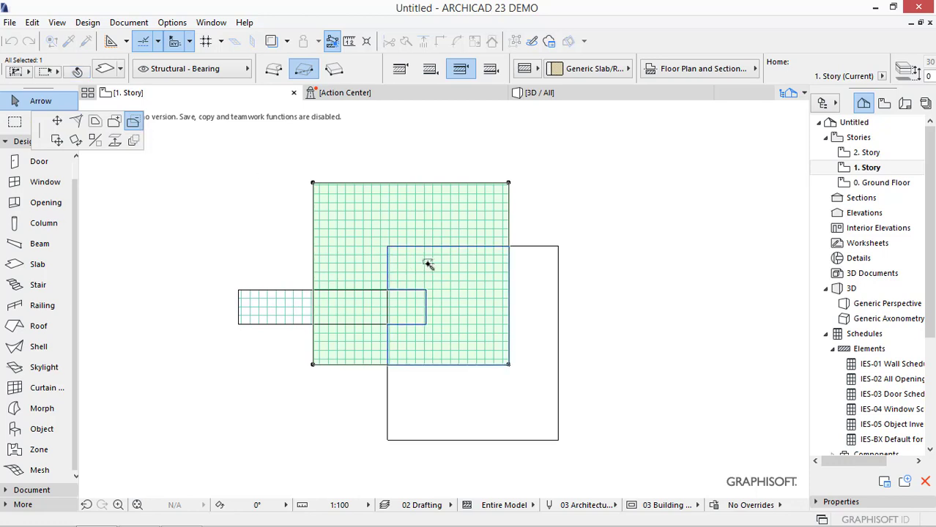
left_click(382, 225)
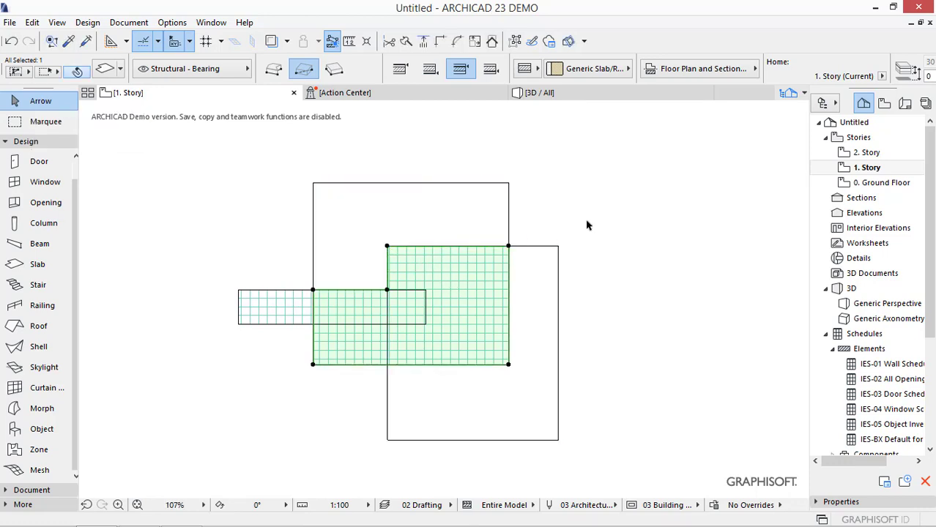
- Subtract the lower-left region and the strip crossing the narrow rectangle from the same slab, leaving only the squares' overlap
left_click(314, 364)
left_click(349, 338)
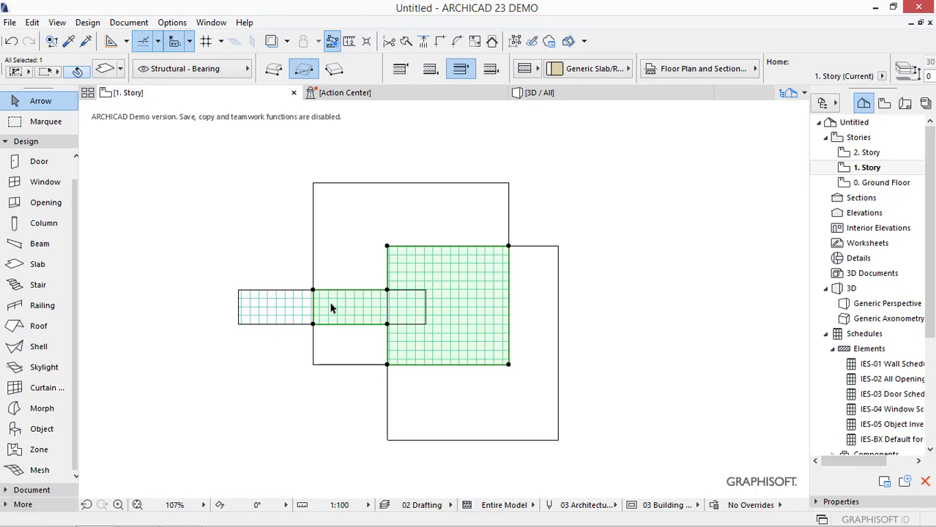
left_click(314, 293)
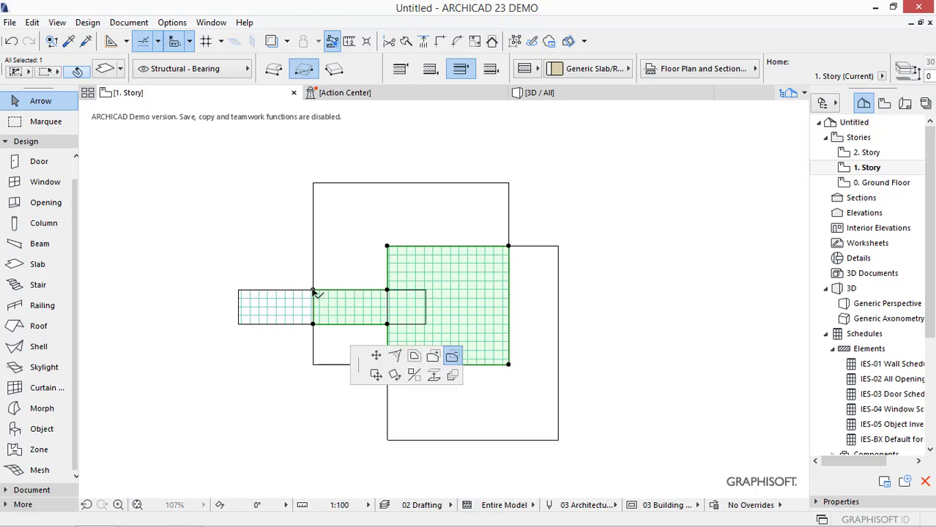
left_click(348, 312)
left_click(353, 312)
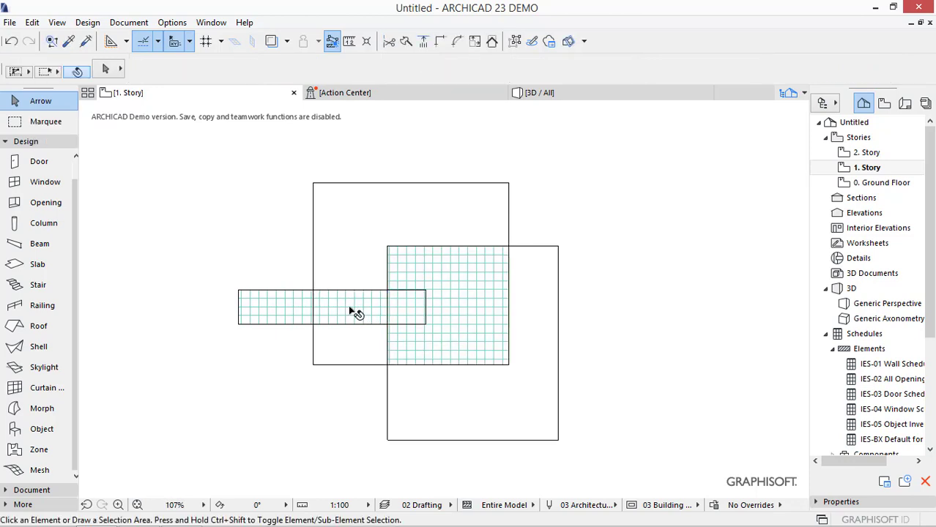
- Subtract the narrow slab's outer left end up to the square's edge with the Magic Wand
left_click(238, 290)
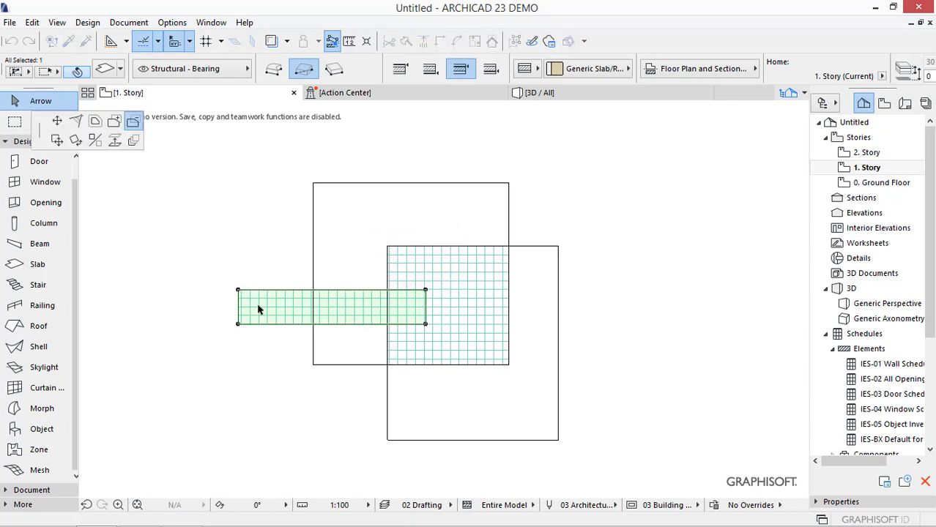
left_click(258, 304)
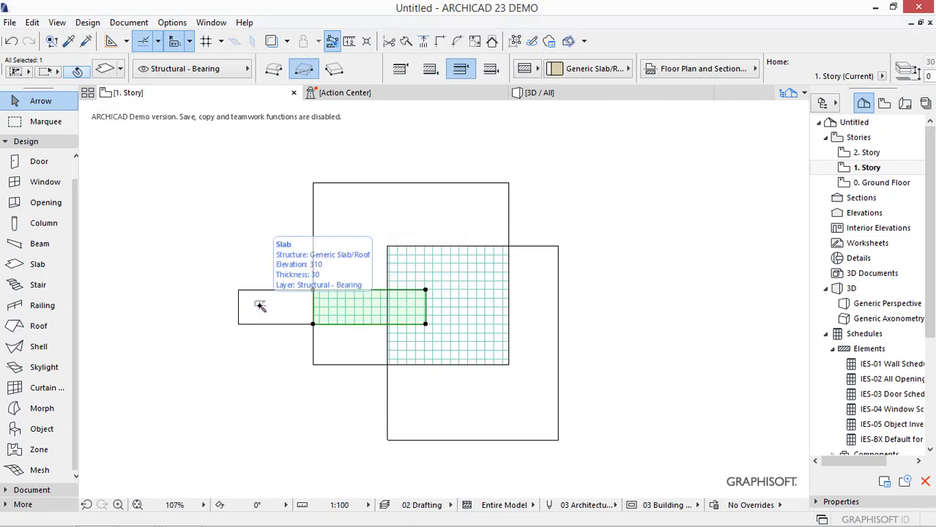
key("Escape")
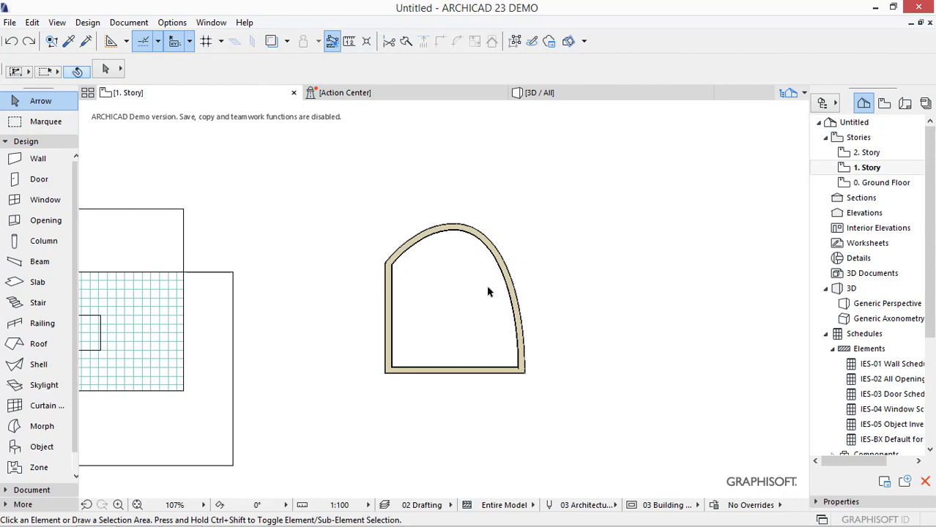
- Create a 25 % fill inside the curved-wall room with the Fill tool and the Magic Wand
scroll(478, 305, "up", 4)
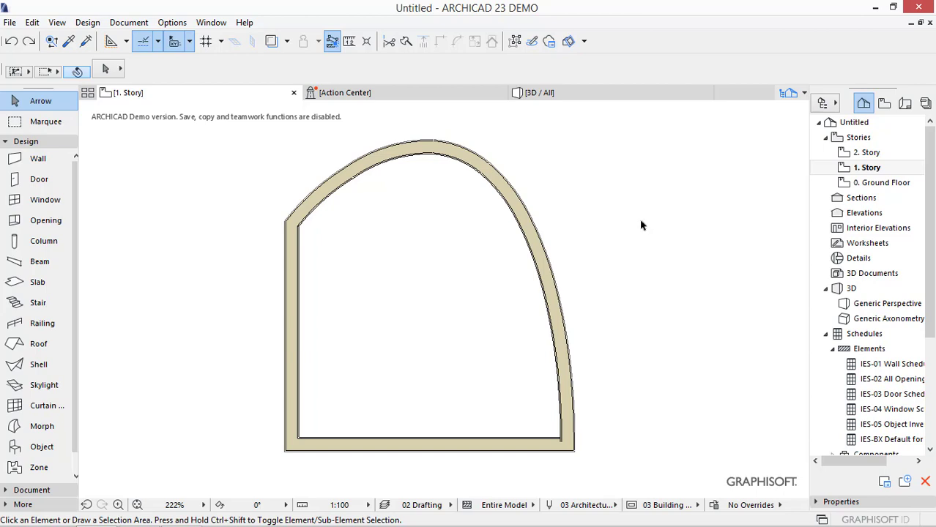
scroll(42, 410, "down", 1)
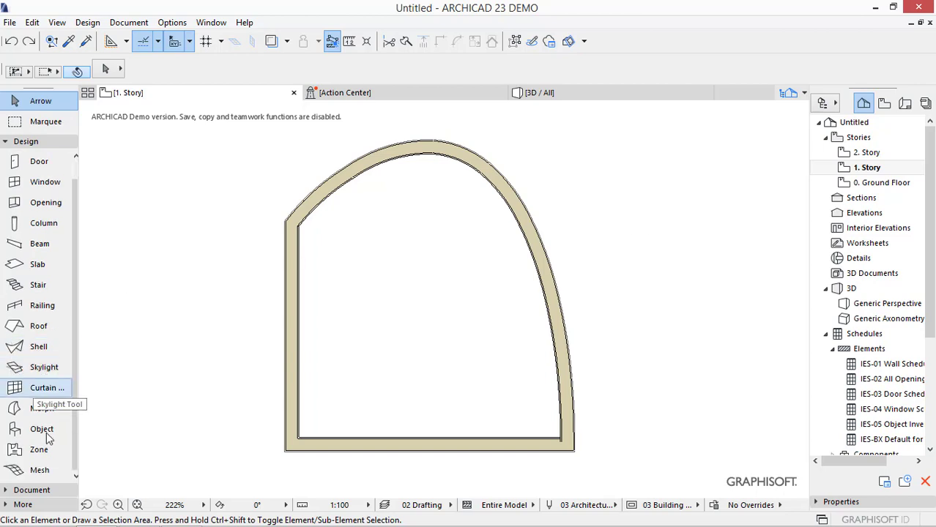
left_click(33, 489)
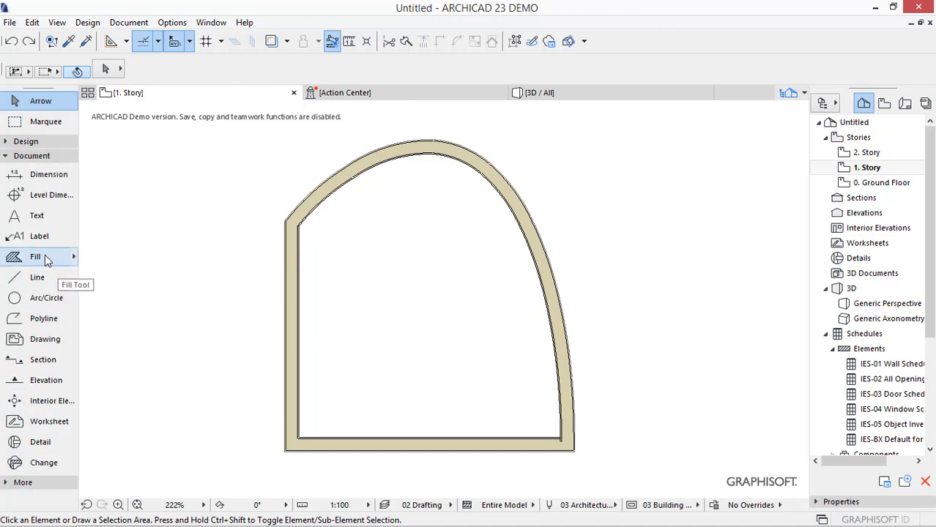
left_click(73, 257)
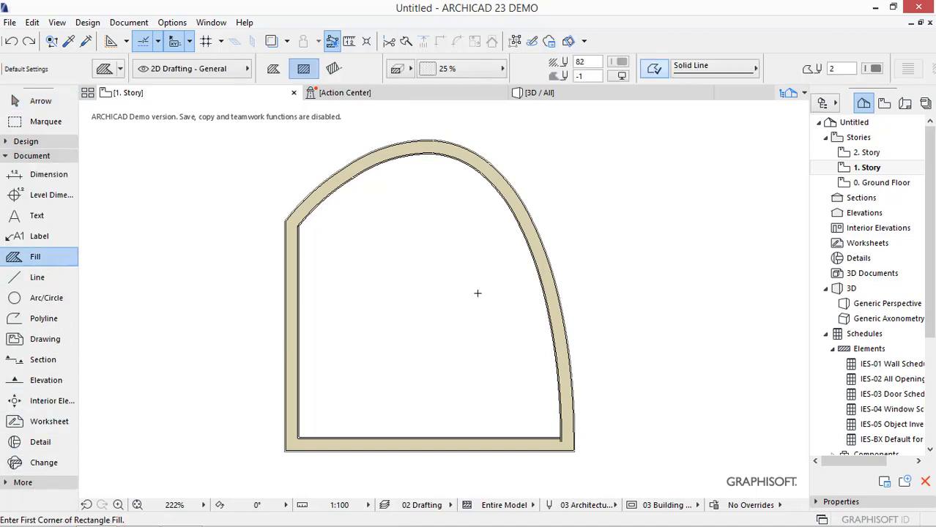
key("space")
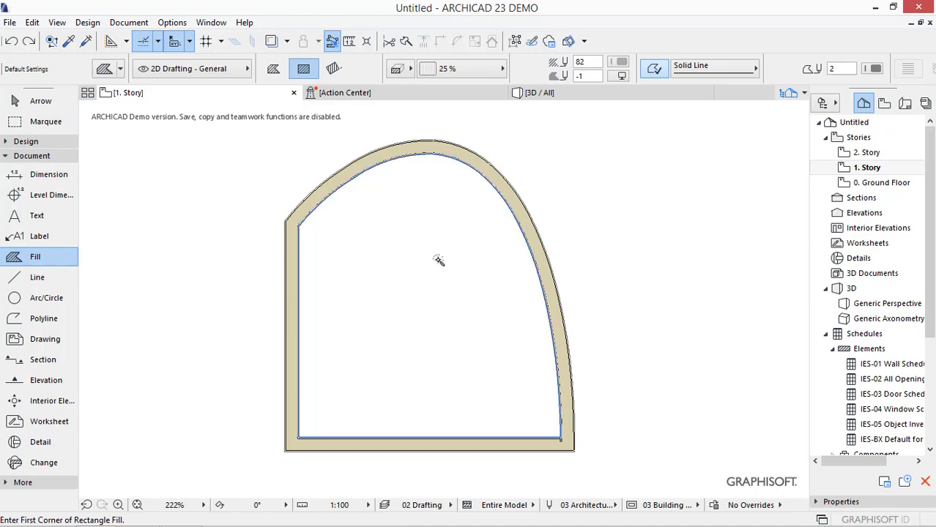
left_click(435, 170)
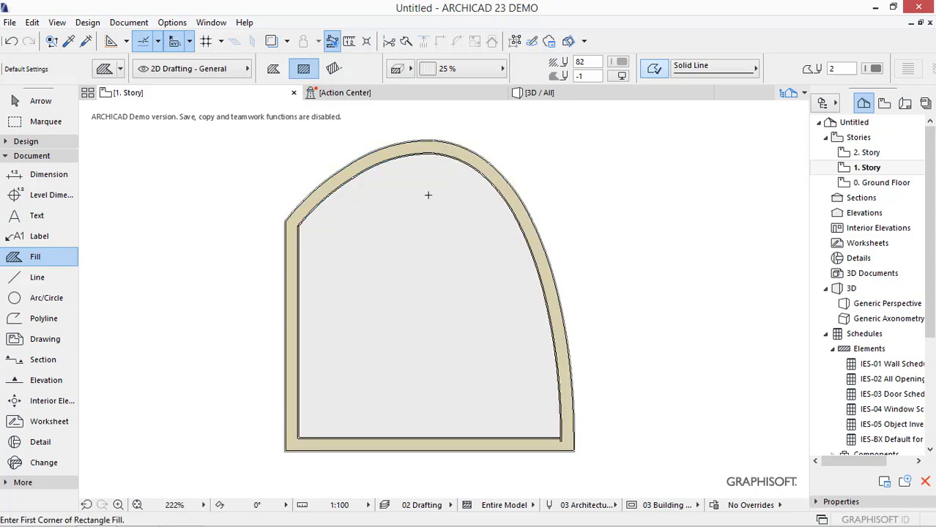
- Select the fill in the curved-wall room and turn on Show Area Text for it
key("Escape")
left_click(422, 252)
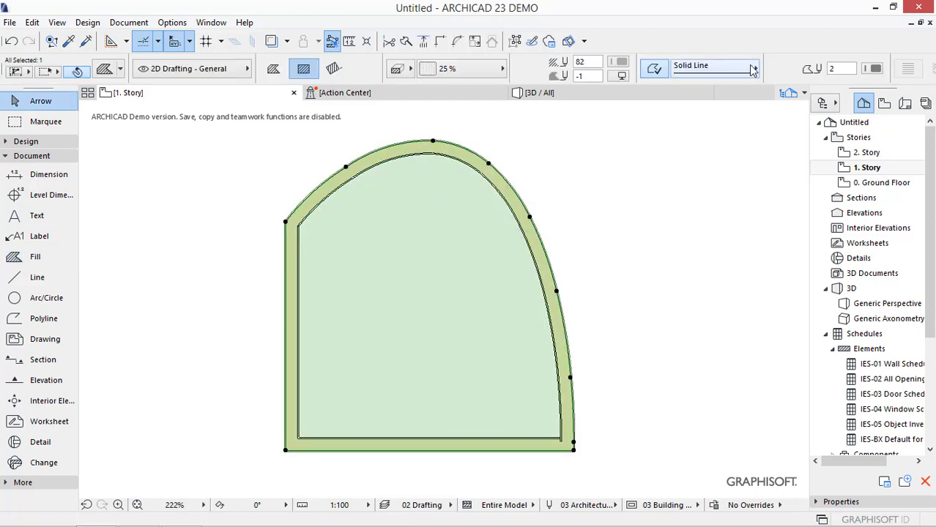
scroll(789, 74, "down", 5)
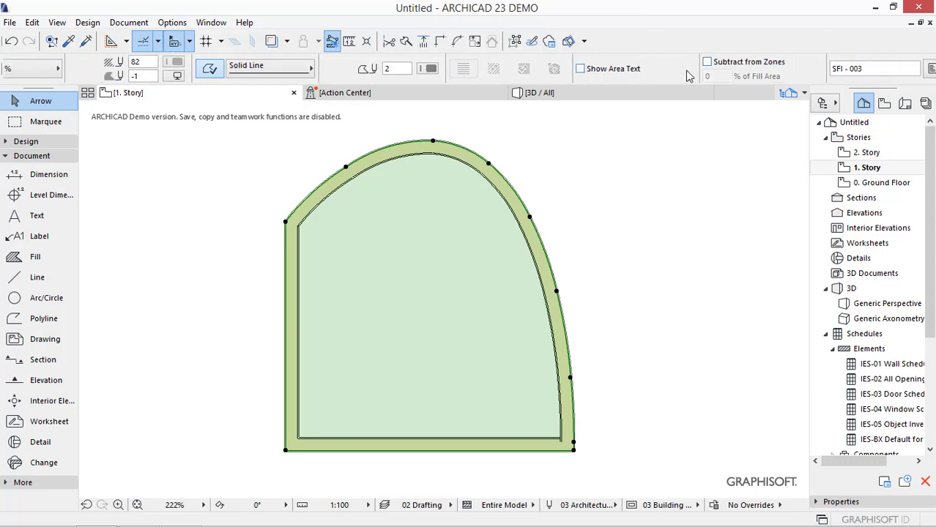
left_click(581, 69)
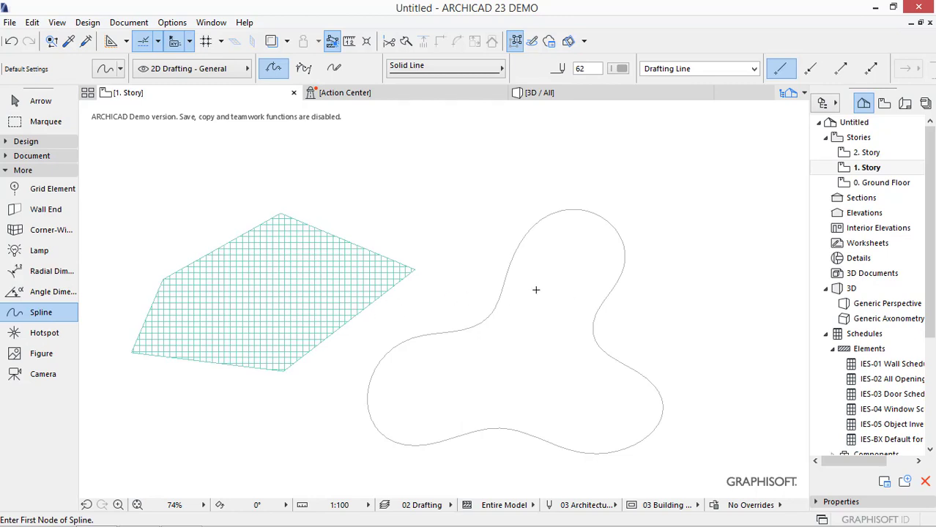
- Create walls along the polygonal slab's outline and along the closed spline with the Magic Wand
left_click(29, 142)
scroll(43, 182, "up", 1)
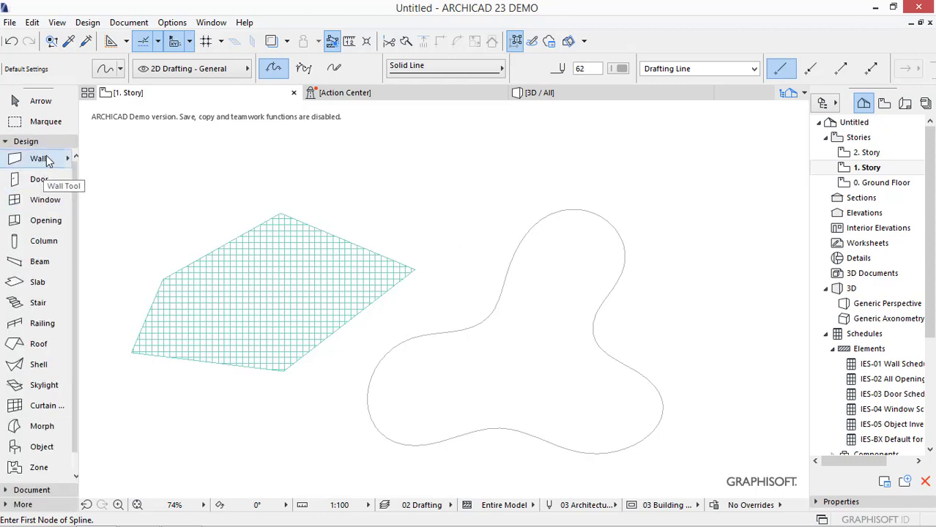
left_click(45, 157)
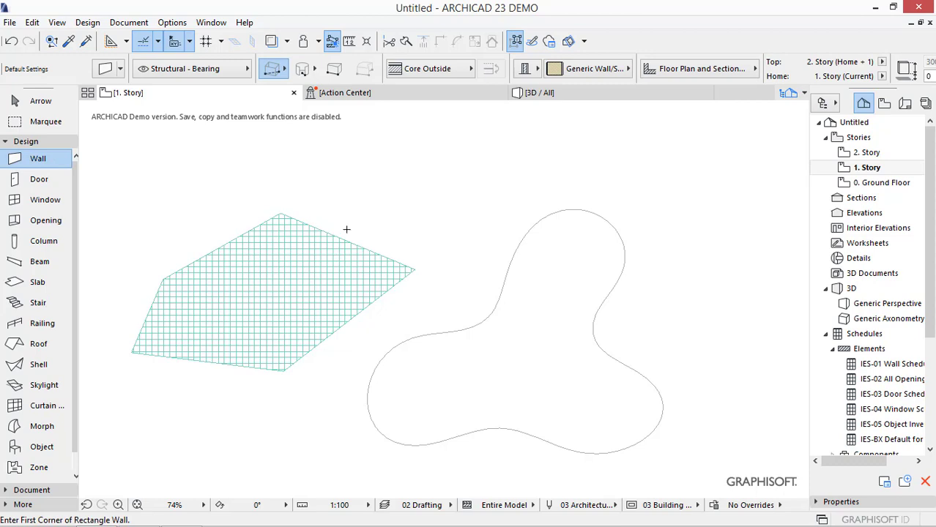
key("space")
left_click(313, 227)
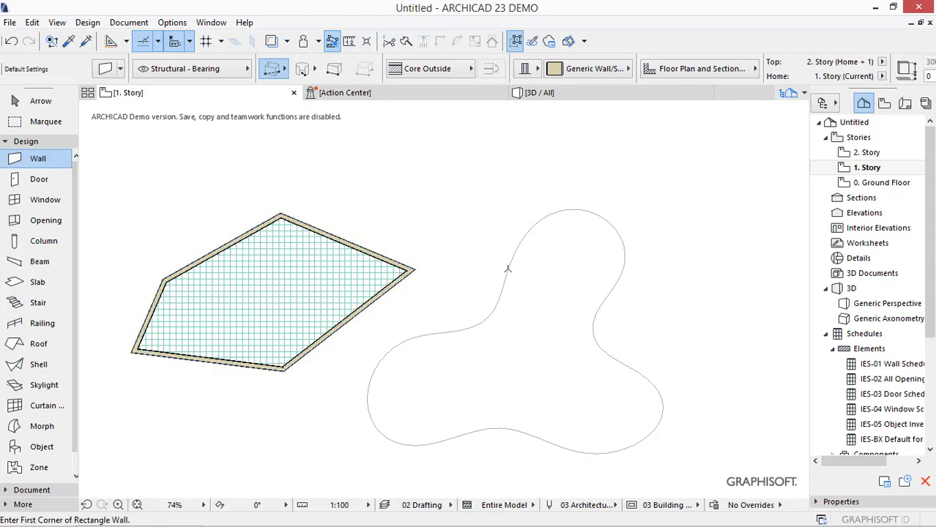
left_click(509, 272)
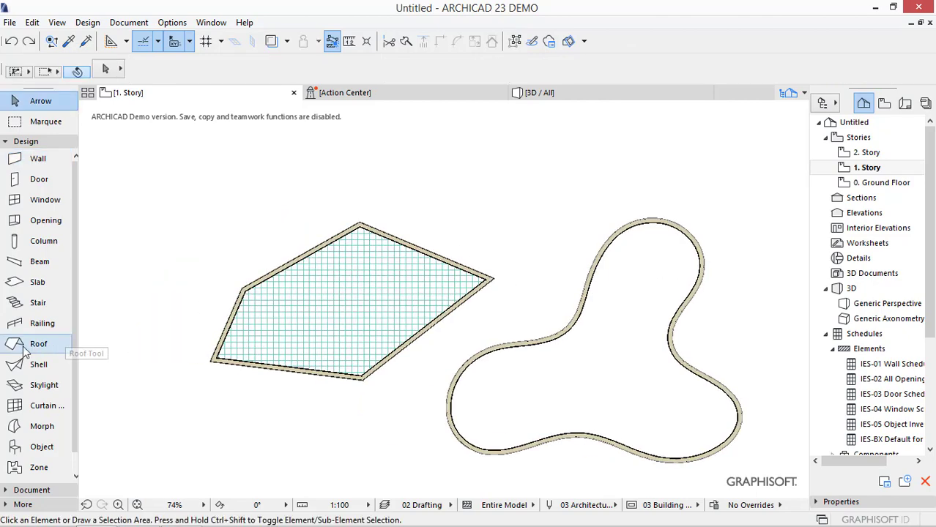
- Create multi-plane roofs over the polygonal and the curved wall outlines with the Magic Wand
left_click(22, 351)
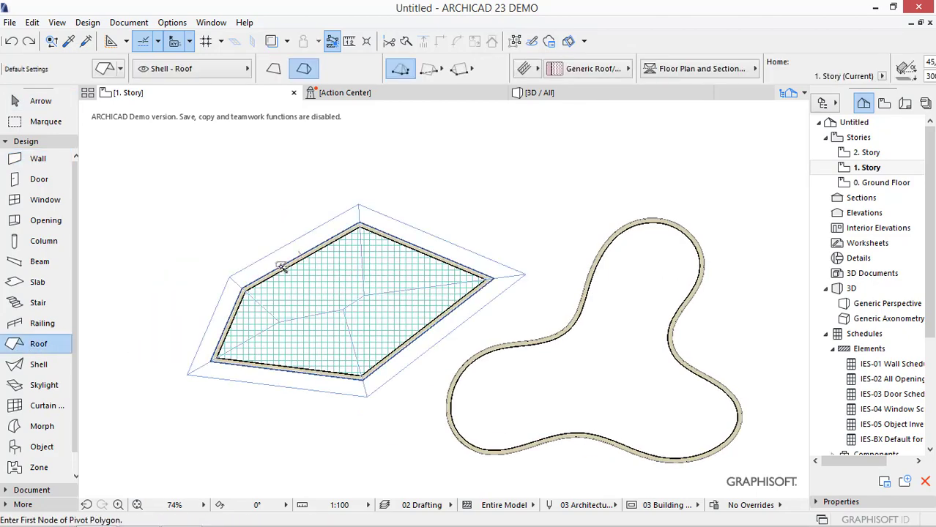
left_click(280, 266)
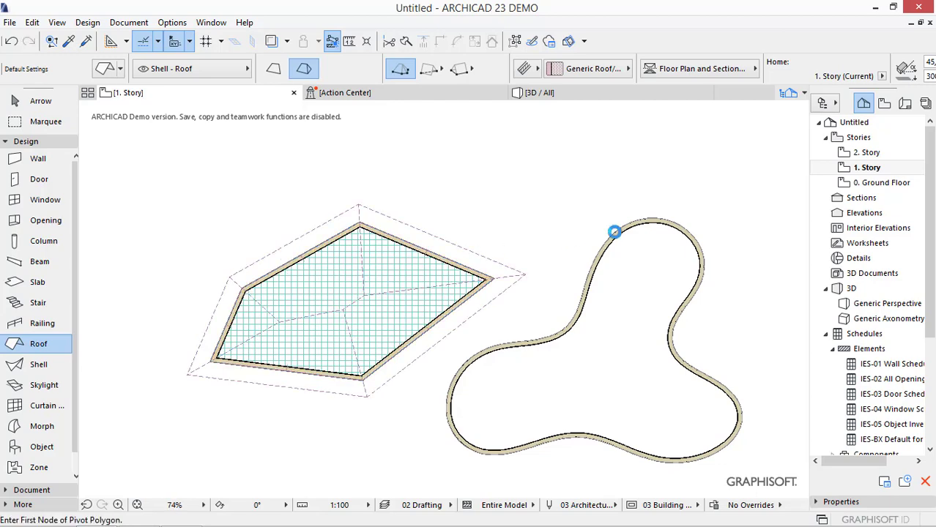
left_click(615, 232)
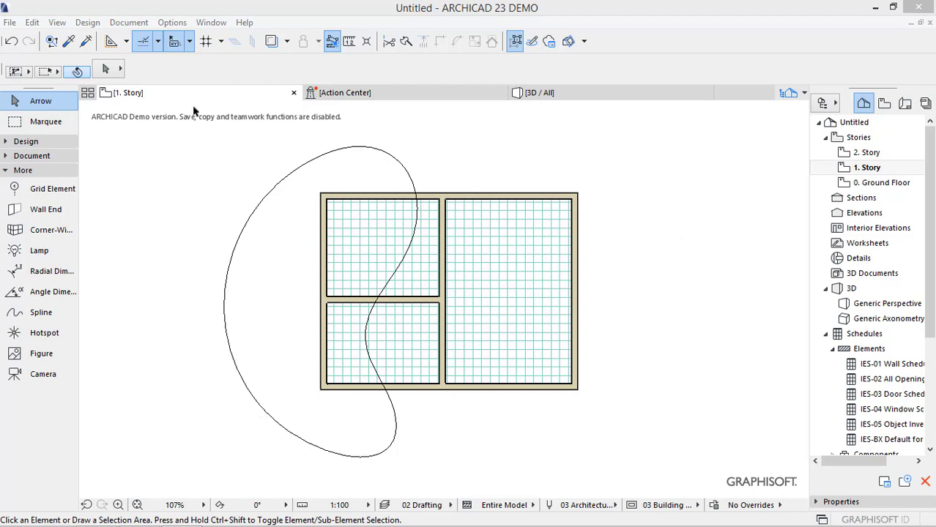
- Create a marquee area from the closed spline with the Magic Wand and show the marquee in 3D
left_click(22, 122)
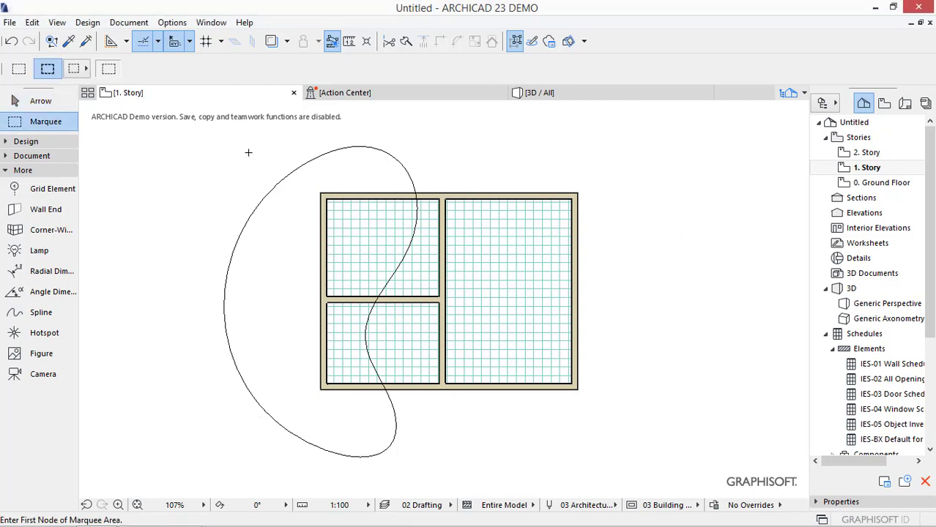
left_click(268, 192)
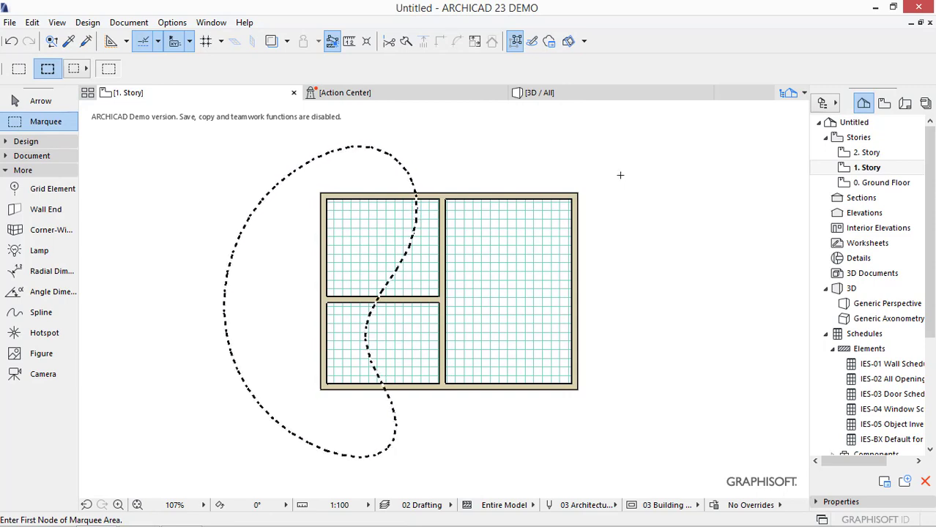
right_click(543, 145)
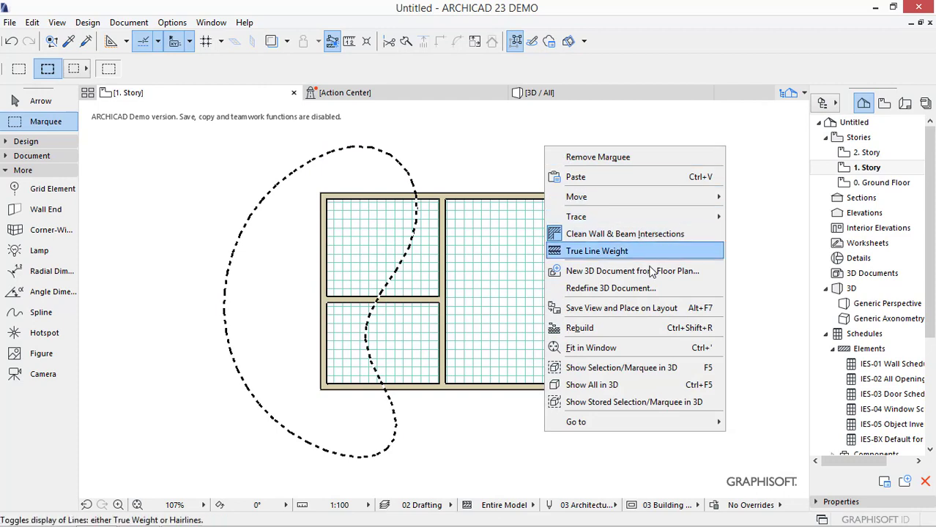
left_click(651, 367)
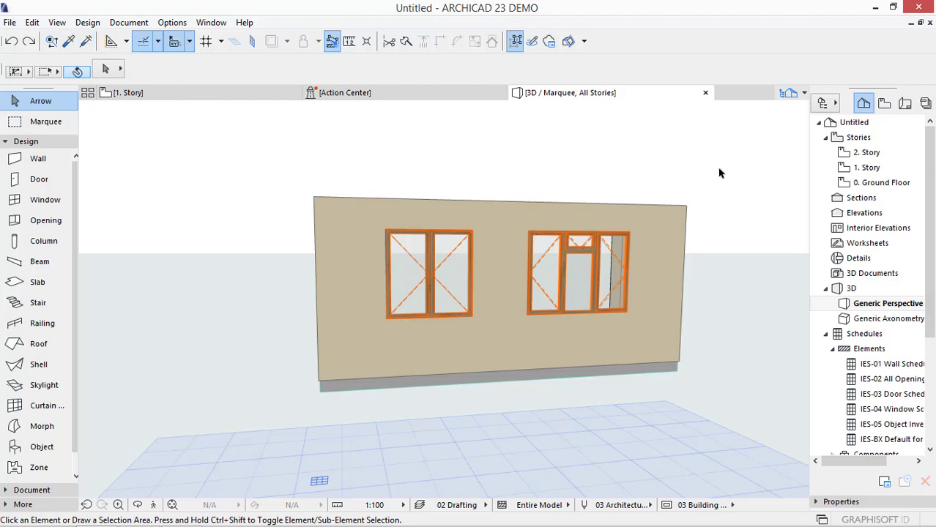
- Transfer the triple window's settings to the double window using Exclude ID / Home Story, and undo the transfer
key("alt")
left_click(591, 262, "alt")
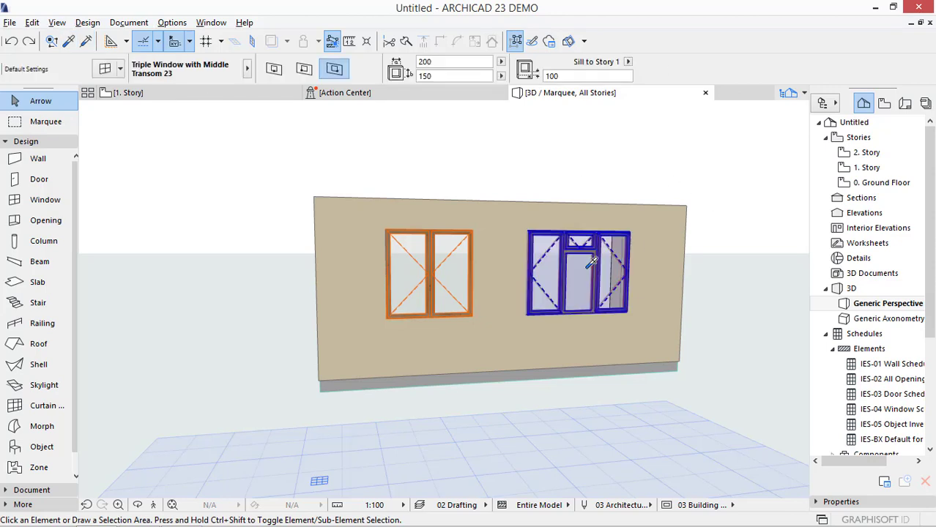
left_click(85, 44)
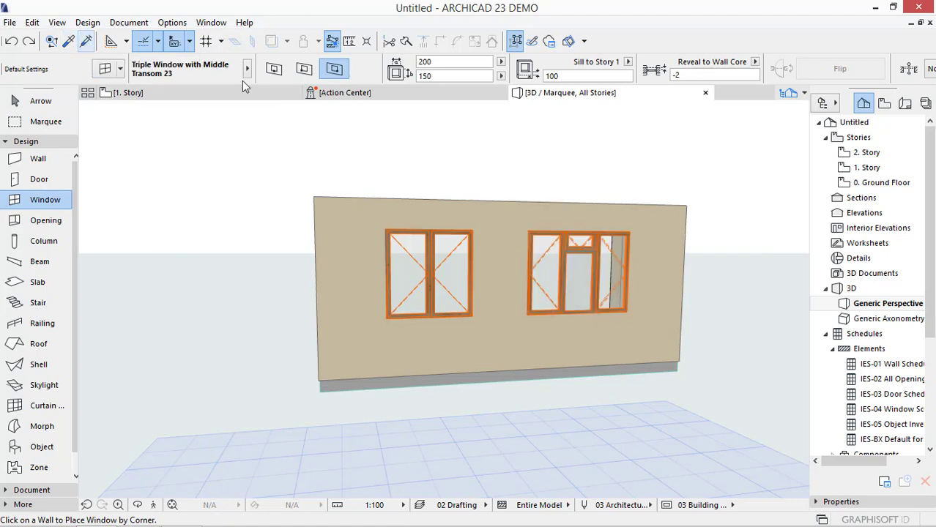
left_click(434, 250)
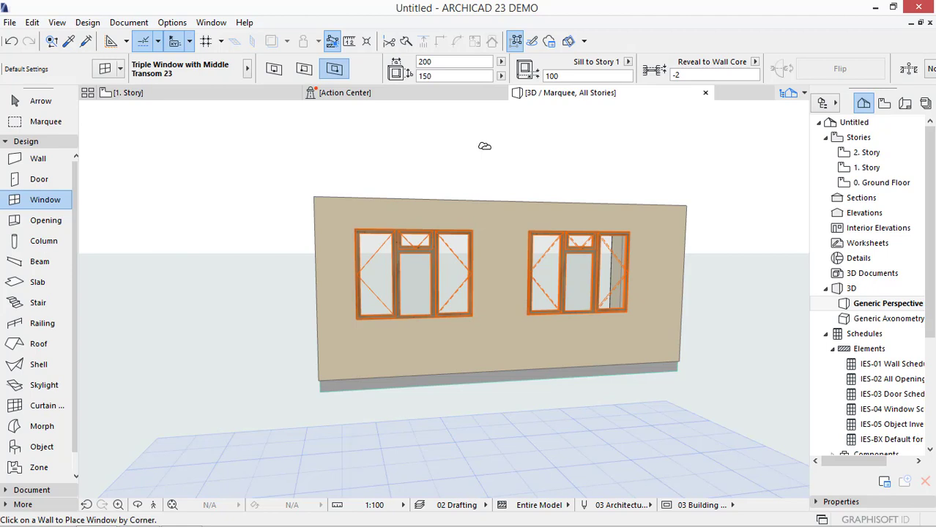
key("ctrl+z")
key("ctrl+shift+z")
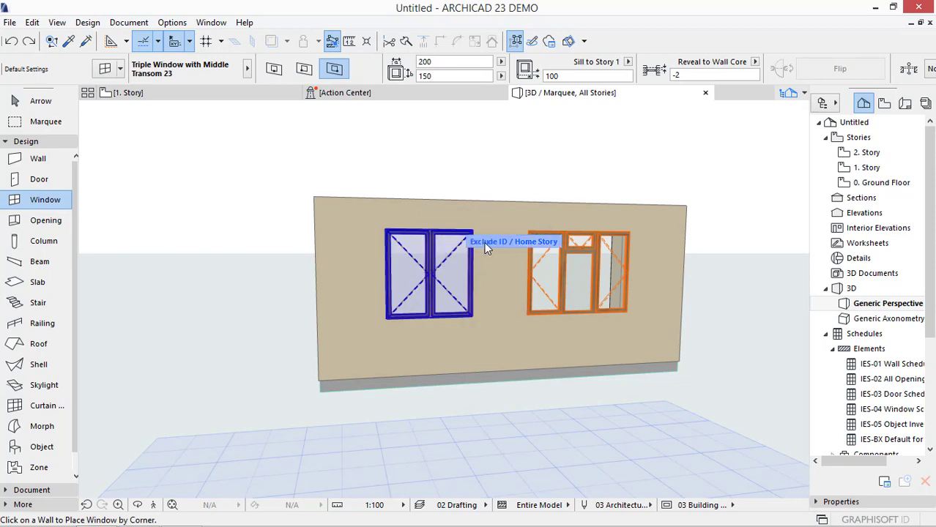
- Transfer the triple window's settings to the double window using Exclude Size / Height / Elevation, and undo the transfer
left_click(484, 242)
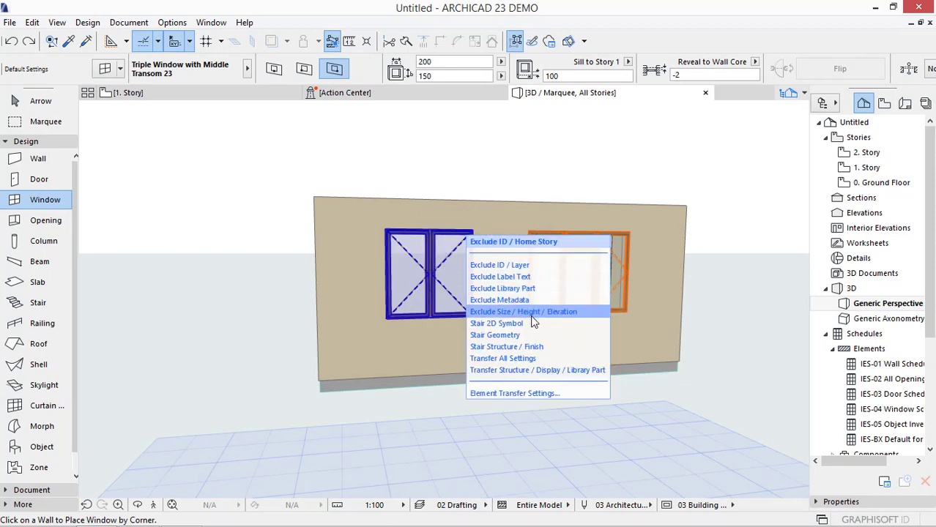
left_click(531, 312)
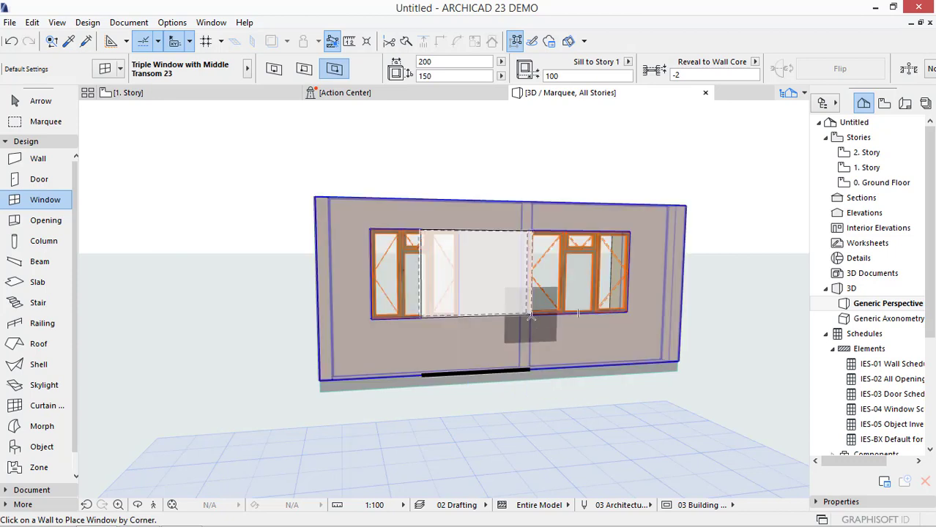
key("ctrl+z")
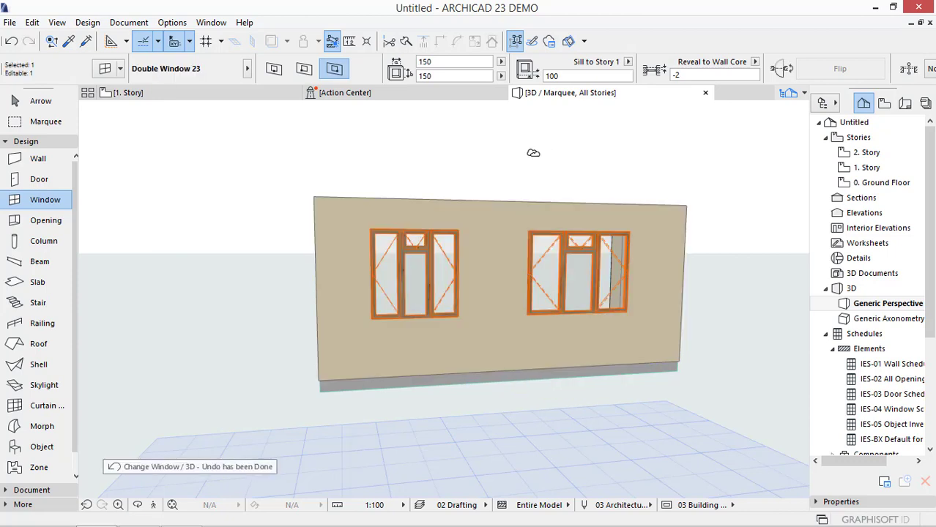
key("Escape")
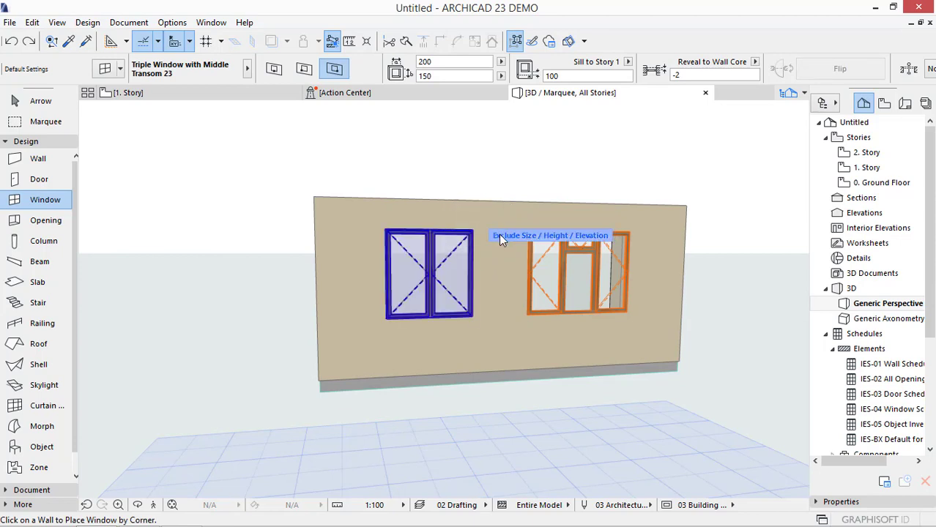
- Show the list of element transfer sets beside the double window to examine the options, and leave the transfer mode
left_click(498, 234)
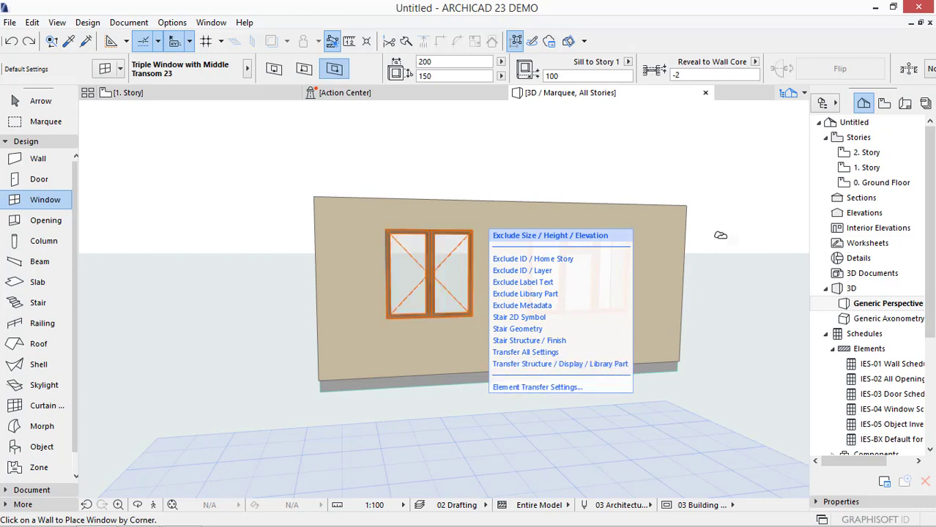
key("Escape")
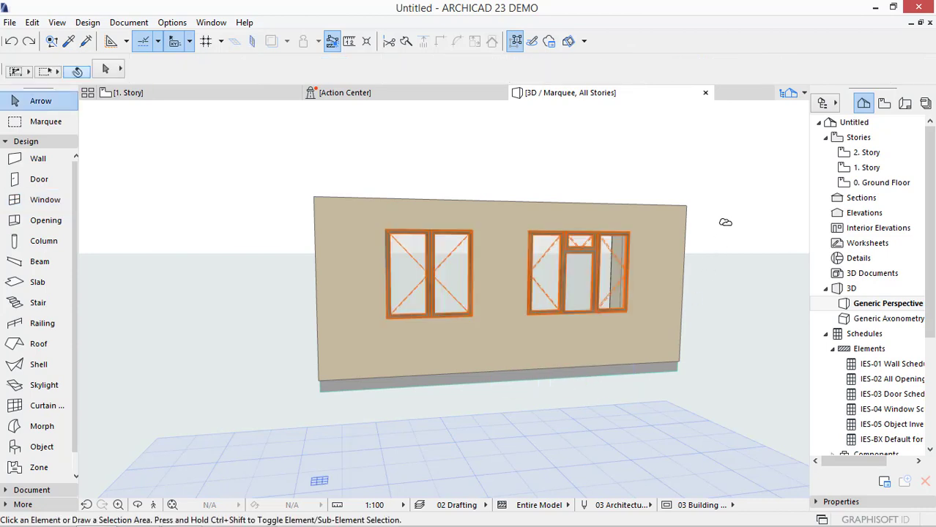